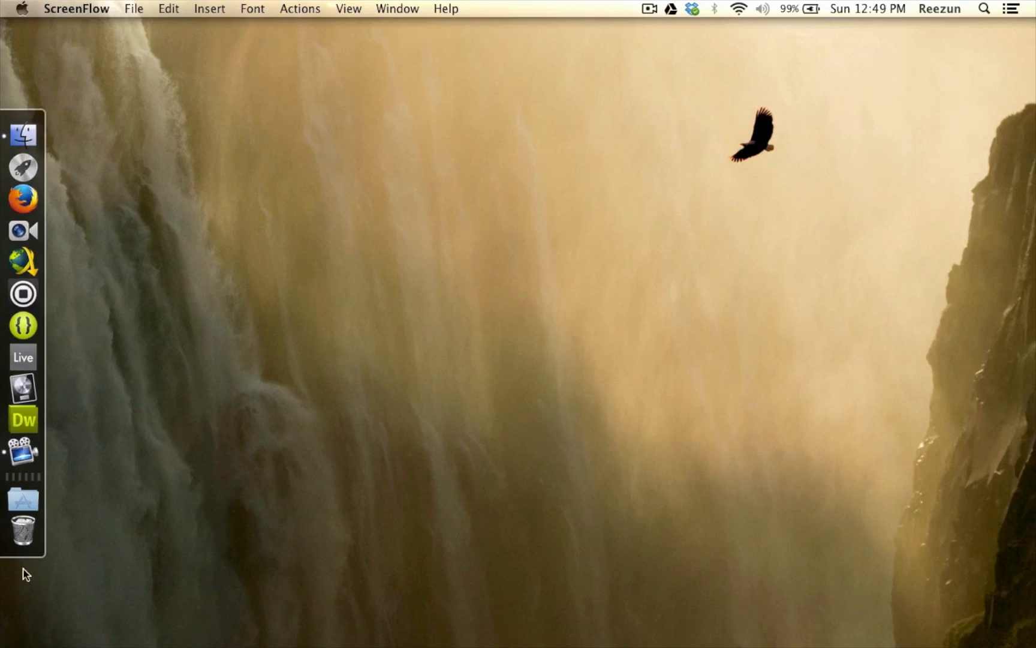
# - Launch YouTube to MP3 from the Applications folder and move its window to the edge of the screen
pyautogui.click(34, 500)
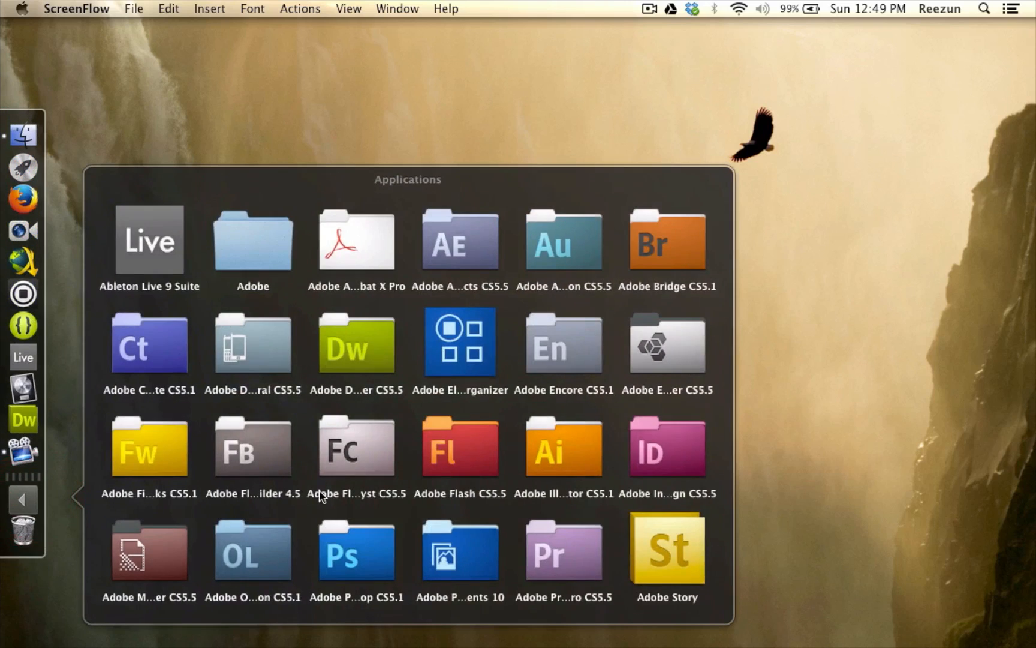
pyautogui.scroll(-10, 322, 493)
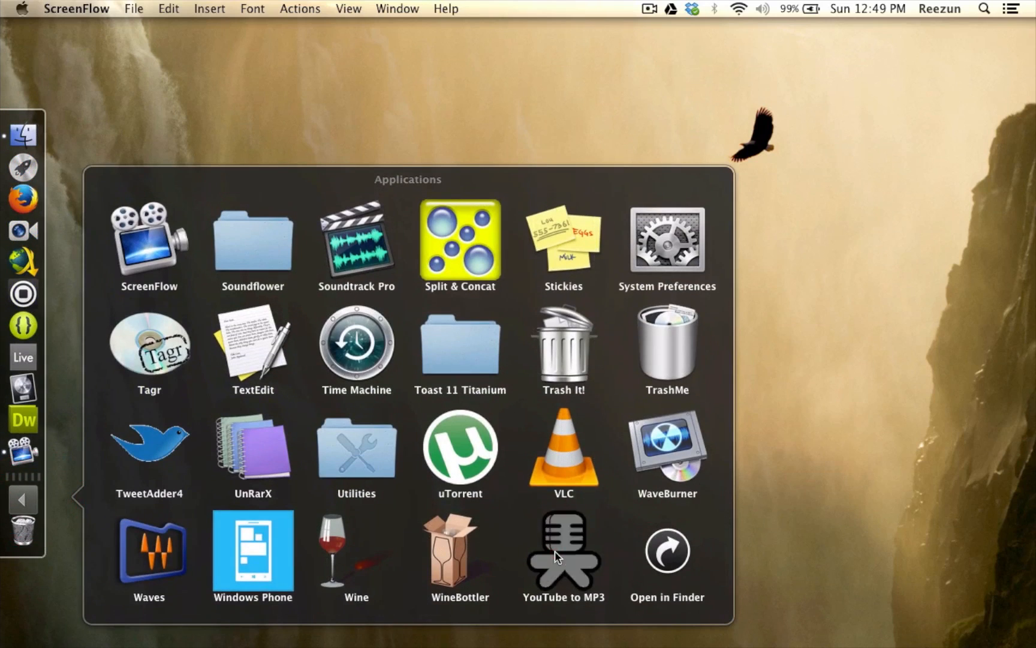
pyautogui.click(554, 550)
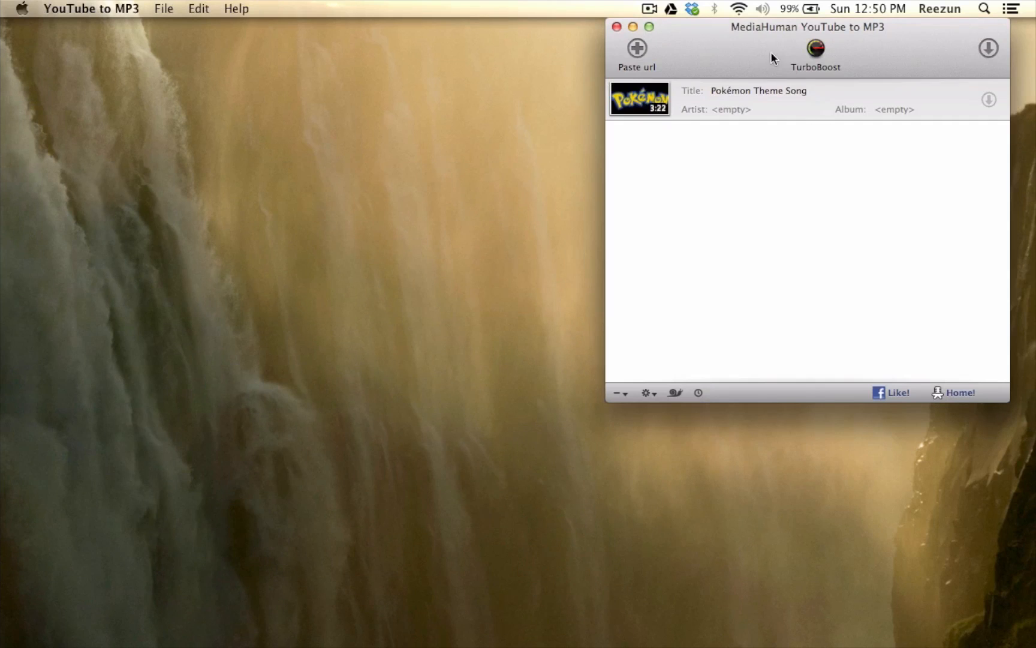
pyautogui.moveTo(772, 55); pyautogui.dragTo(796, 55)
# - Switch to Firefox and open YouTube from the Google homepage's product grid
pyautogui.moveTo(4, 264)
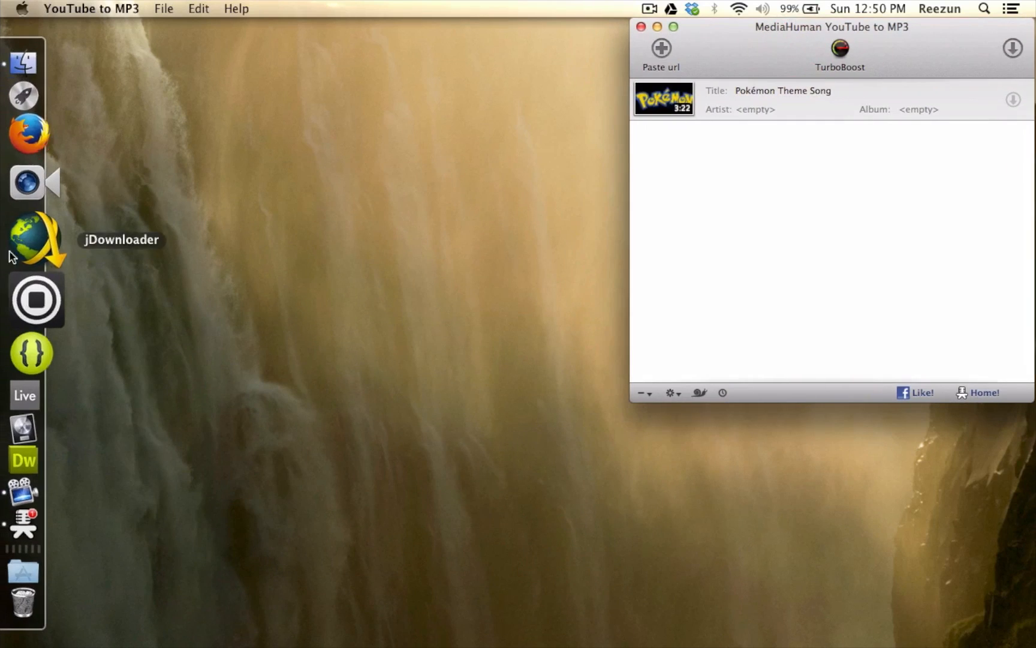
pyautogui.click(27, 170)
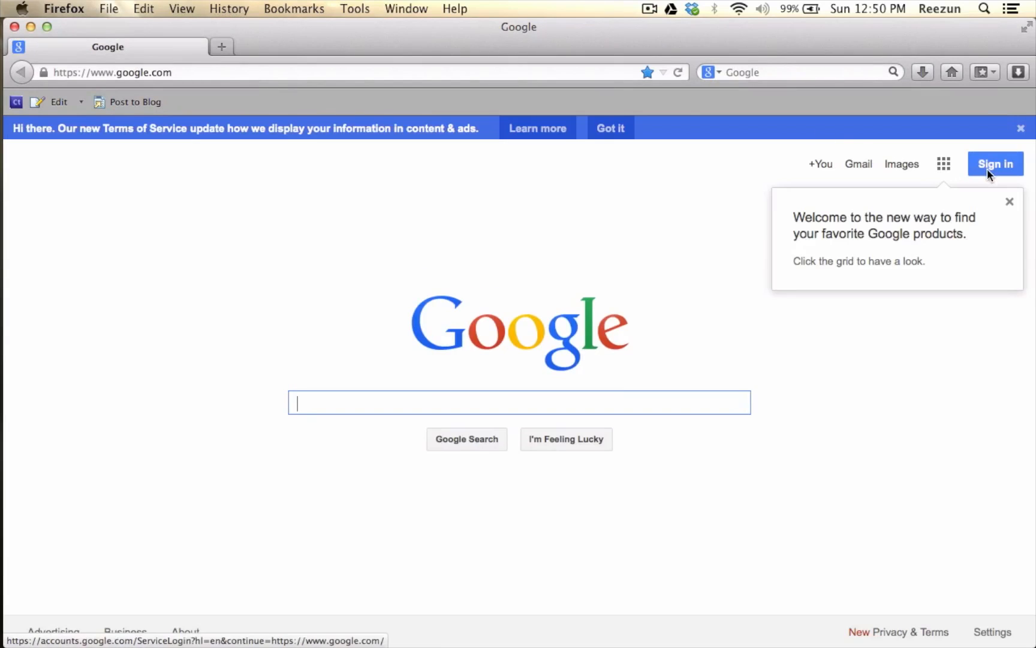
pyautogui.click(944, 164)
pyautogui.click(960, 228)
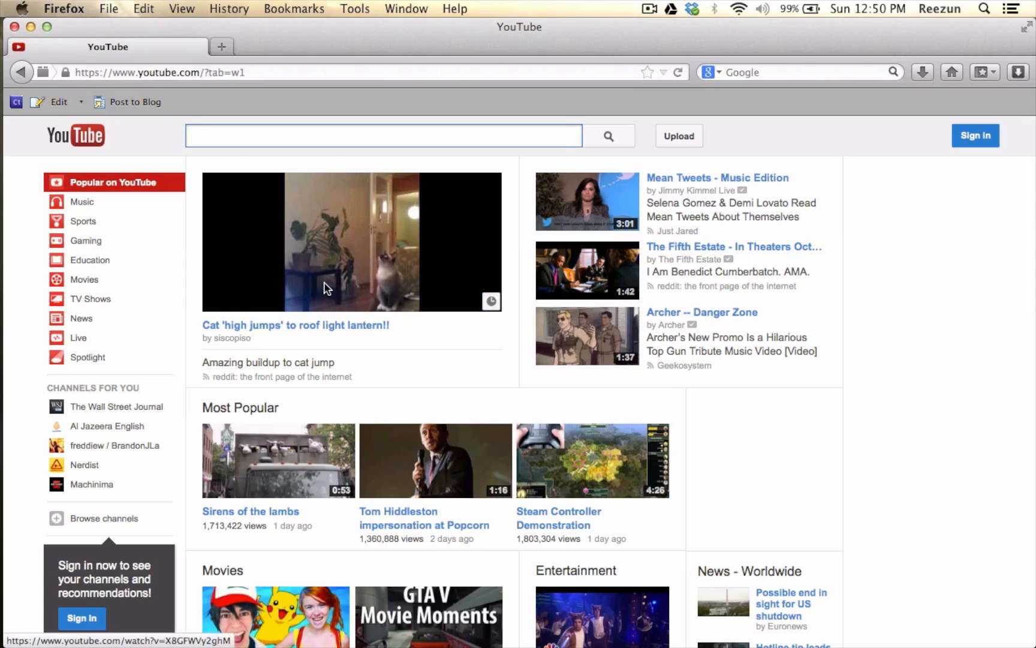
# - Search YouTube for "pokemon theme song" using the suggested query
pyautogui.scroll(-5, 515, 234)
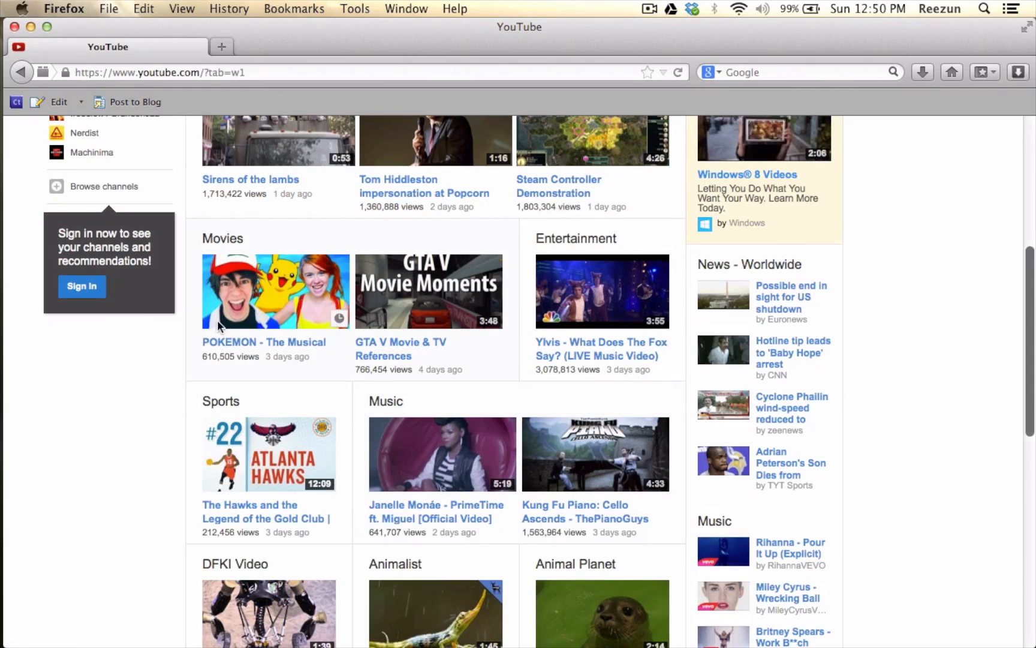
pyautogui.scroll(5, 252, 324)
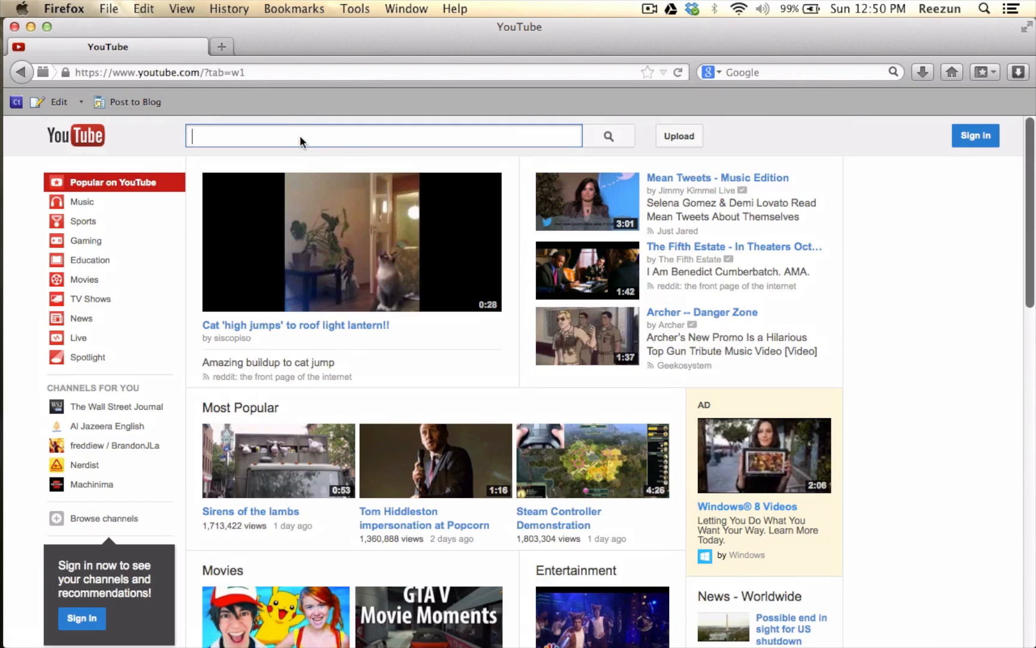
pyautogui.write('po')
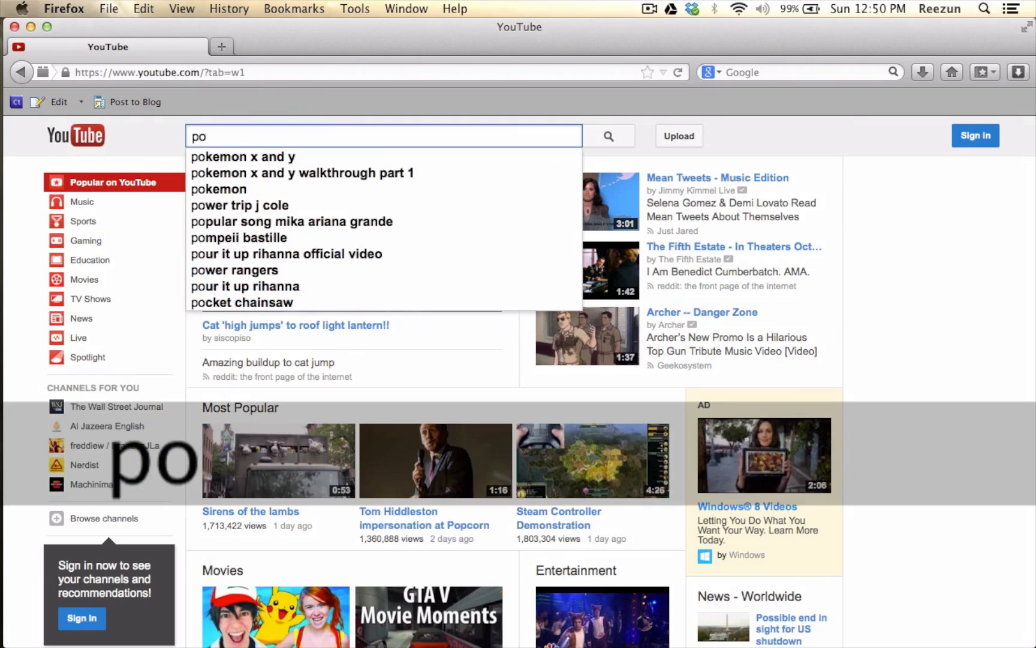
pyautogui.write('kemon')
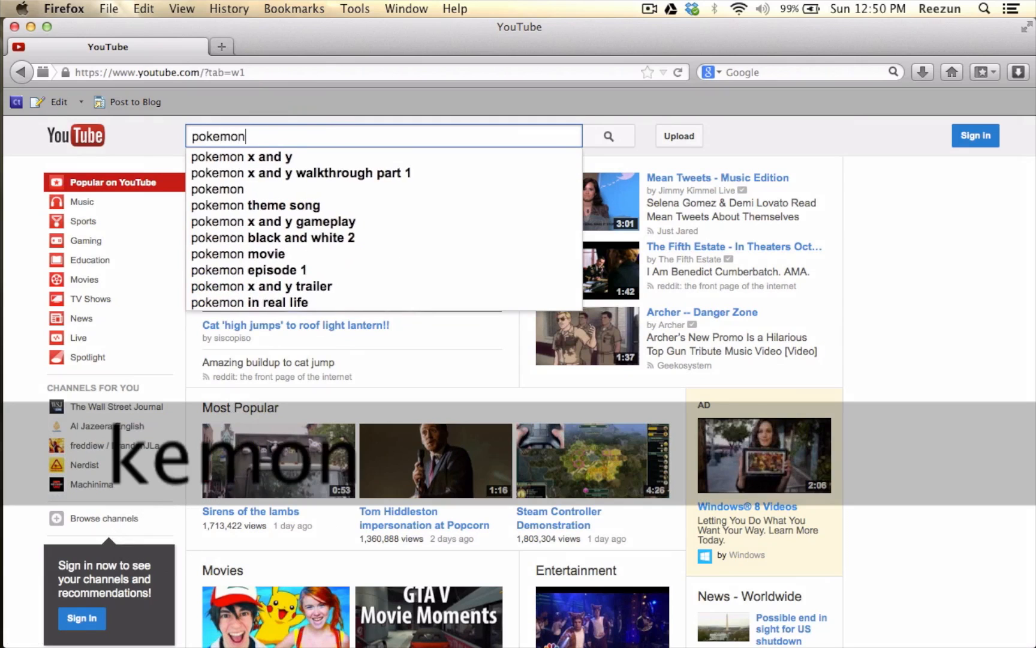
pyautogui.press('Down')
pyautogui.press('Down')
pyautogui.press('Down')
pyautogui.press('Down')
pyautogui.press('Return')
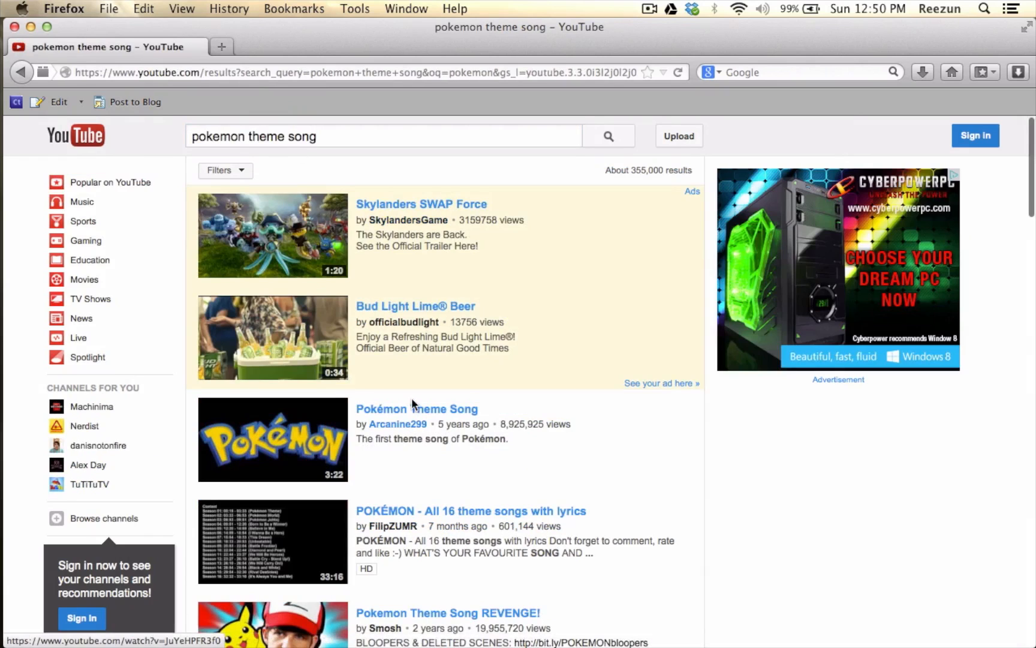
# - Open the 3:22 Pokémon Theme Song video from the search results and mute its playback
pyautogui.click(411, 401)
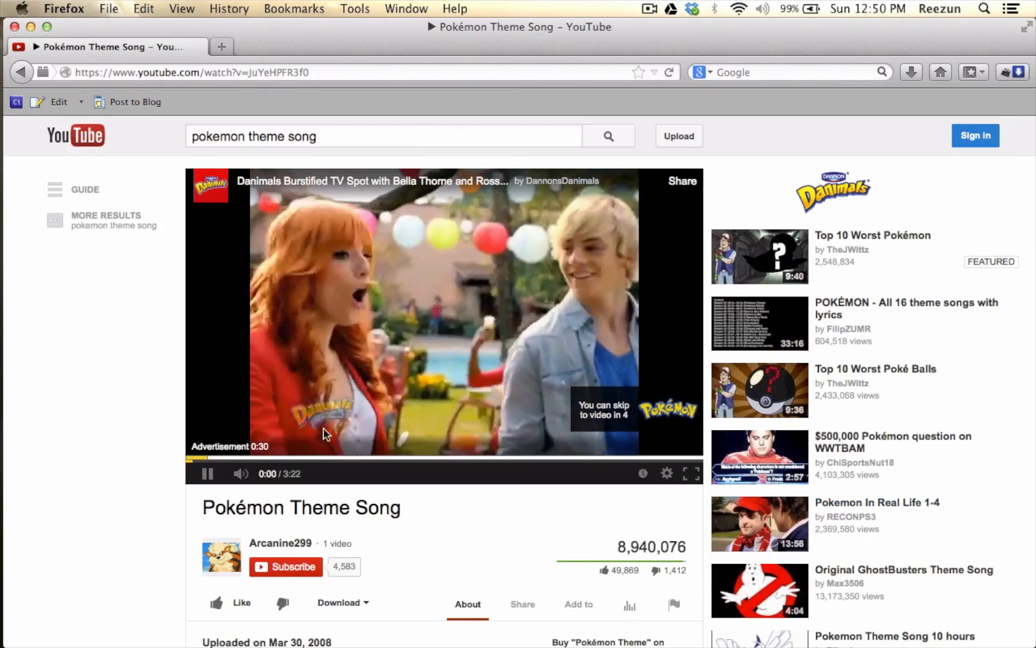
pyautogui.click(240, 473)
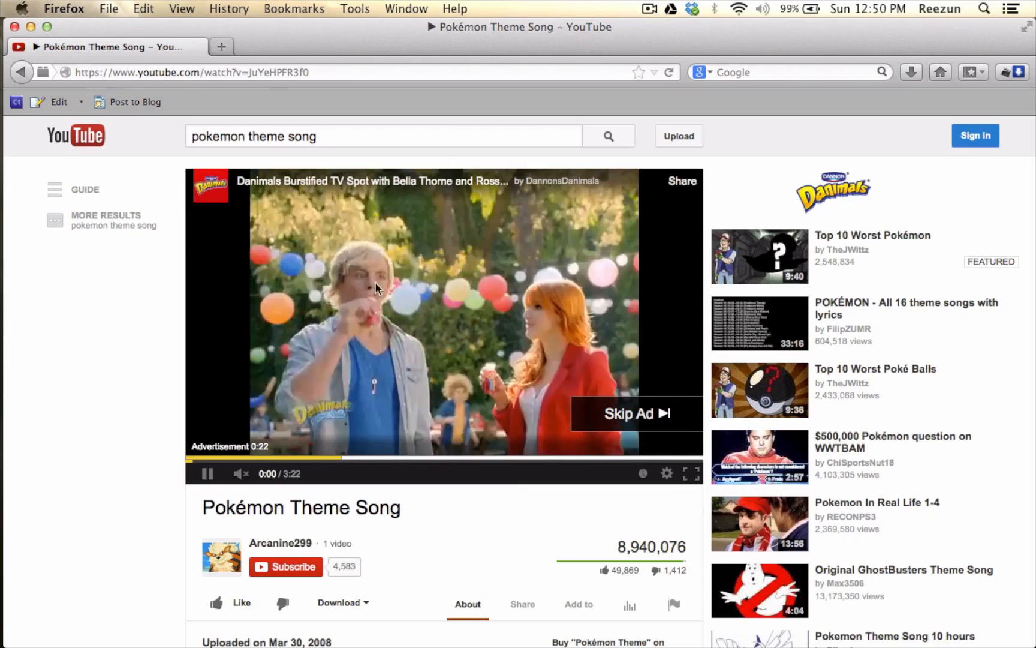
# - Shrink the browser window to fit beside YouTube to MP3, and remove the existing Pokémon Theme Song entry from the converter's list
pyautogui.click(375, 71)
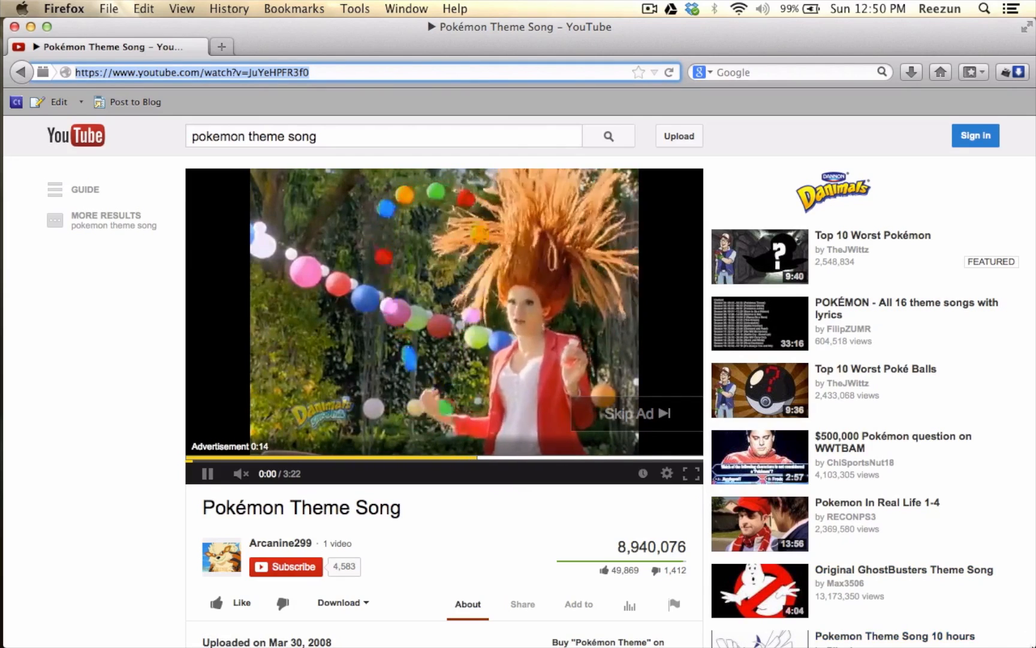
pyautogui.moveTo(1035, 646); pyautogui.dragTo(602, 603)
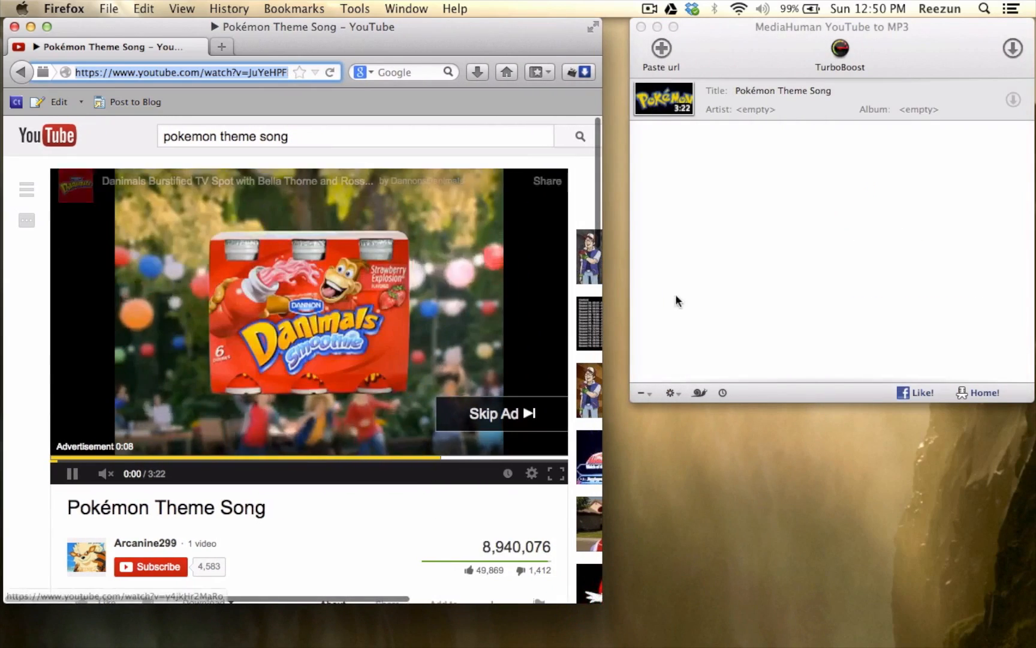
pyautogui.click(699, 165)
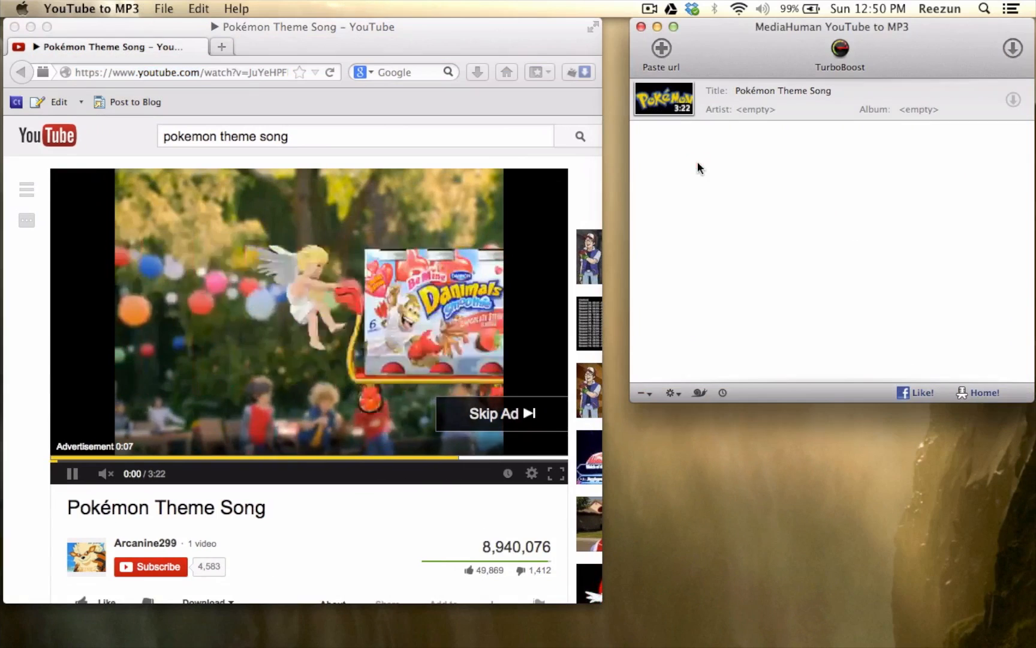
pyautogui.click(634, 82)
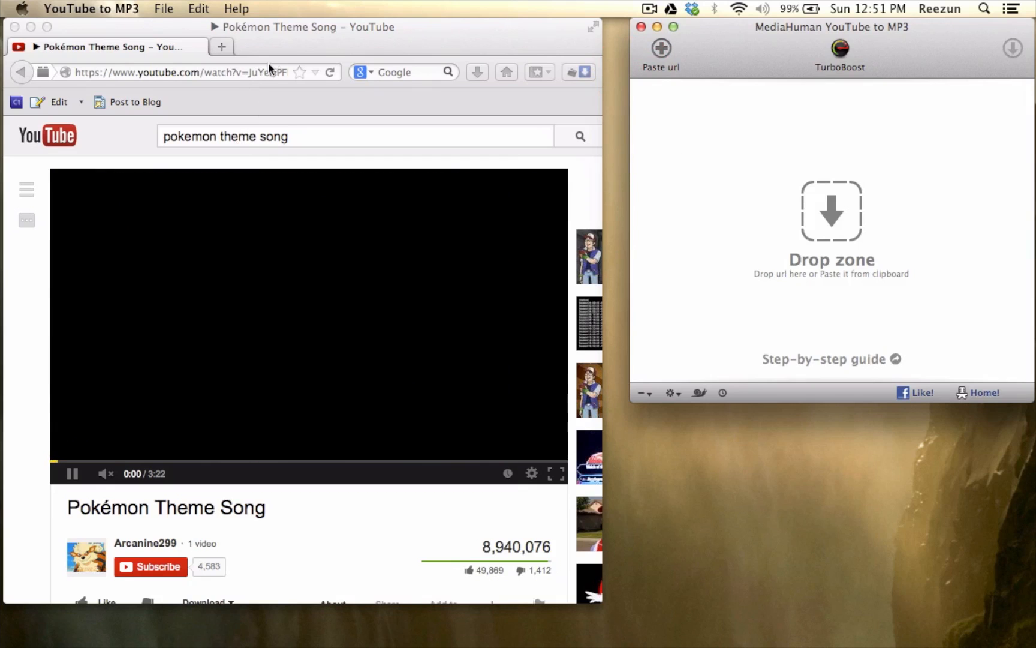
# - Copy the full web address of the Pokémon Theme Song video from the browser
pyautogui.click(267, 68)
pyautogui.click(265, 68)
pyautogui.click(729, 136)
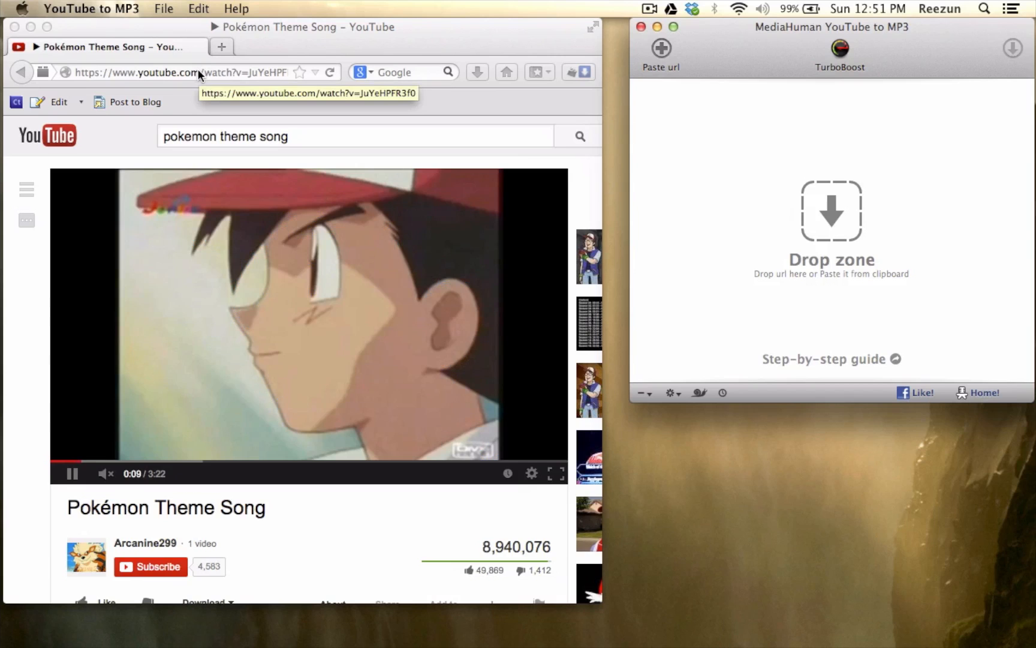
pyautogui.click(198, 72)
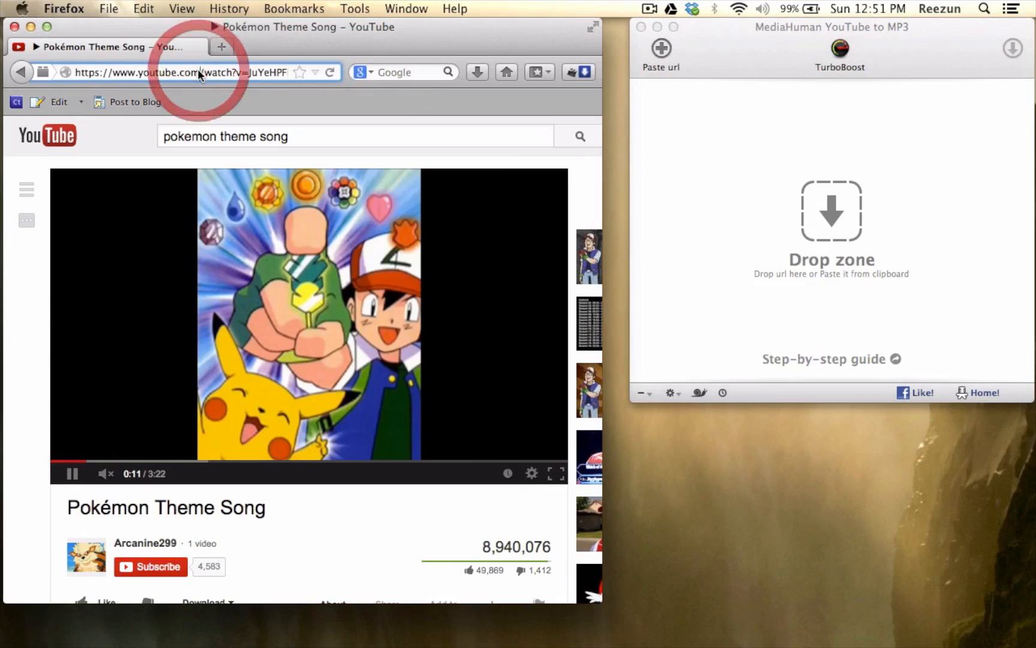
pyautogui.click(198, 71)
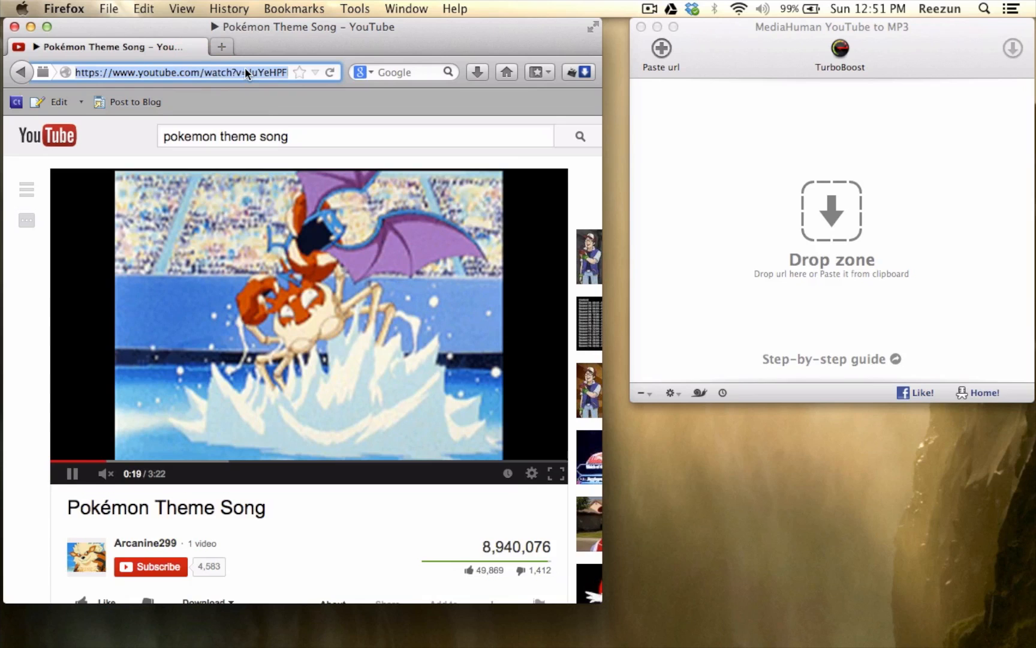
pyautogui.press('super+c')
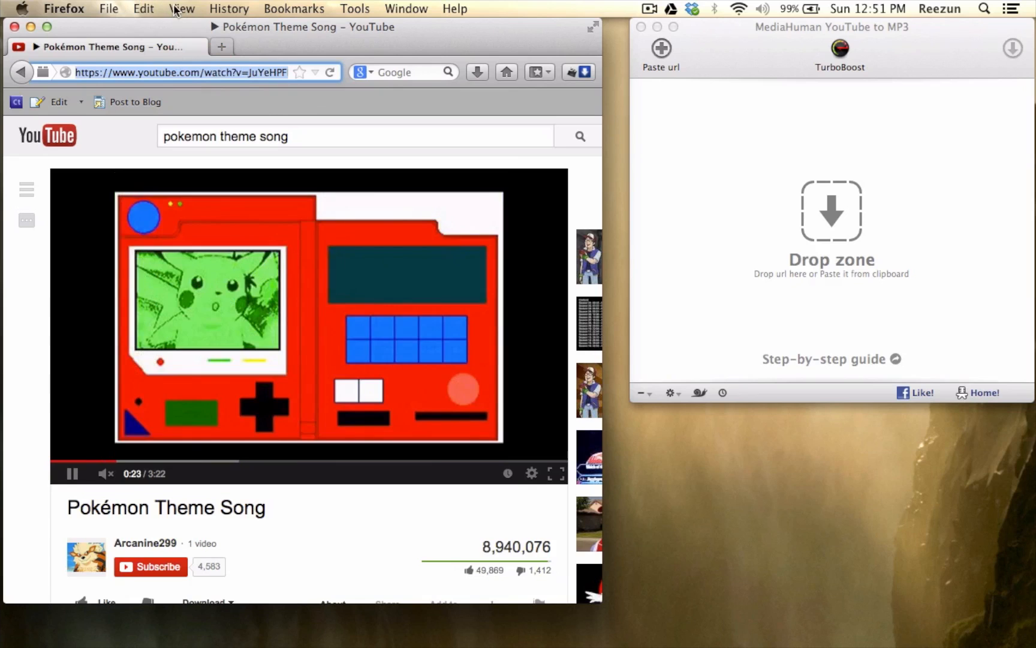
pyautogui.click(146, 7)
pyautogui.click(141, 7)
# - Paste the copied video URL into YouTube to MP3 and start downloading the song
pyautogui.click(703, 162)
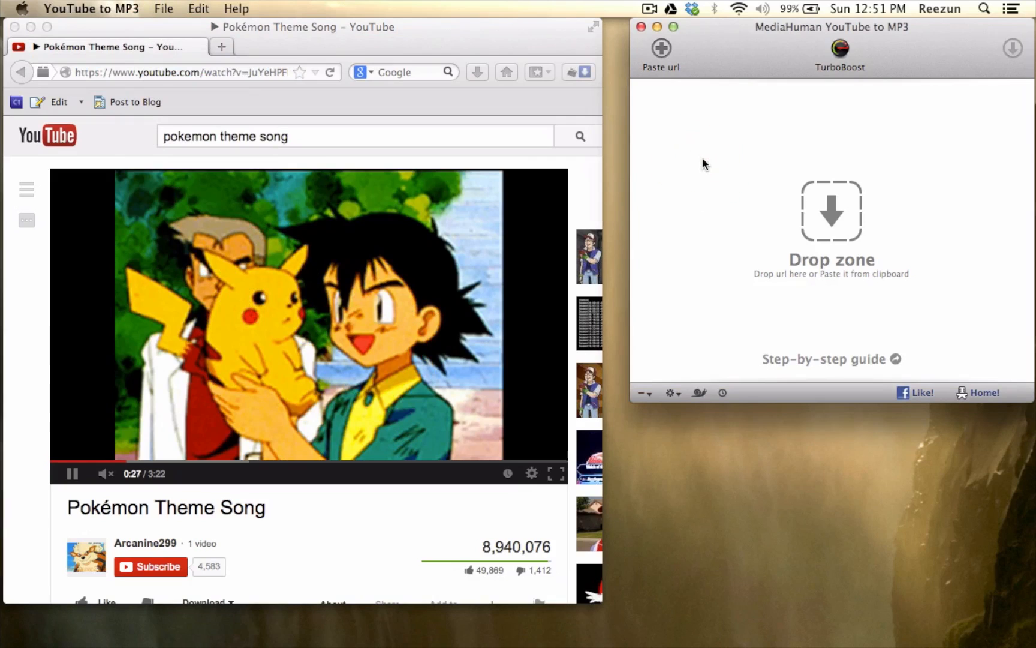
pyautogui.press('super+v')
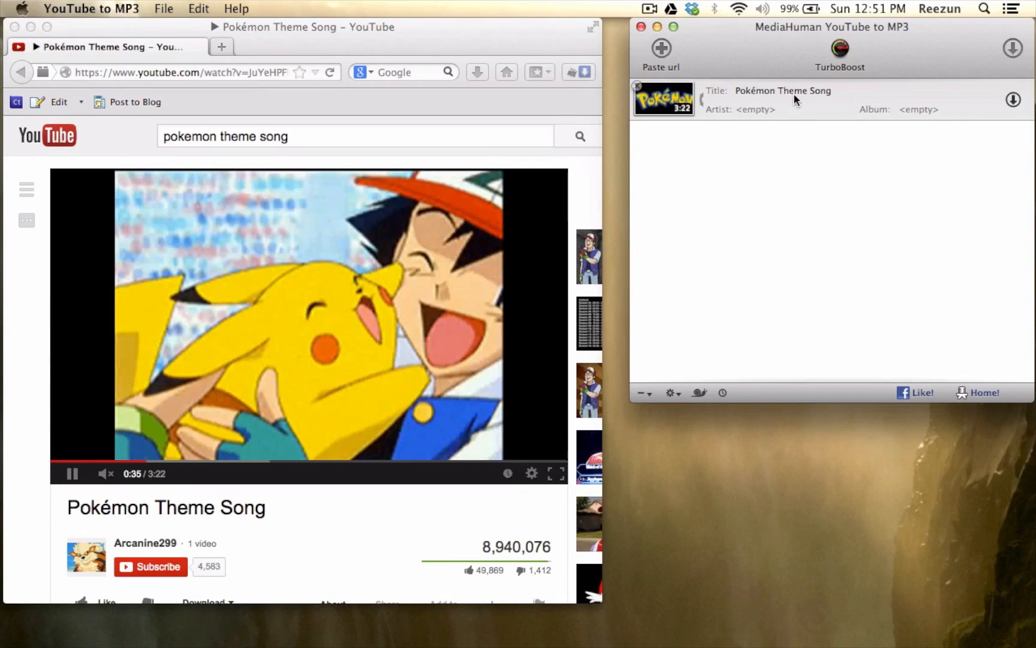
pyautogui.click(807, 164)
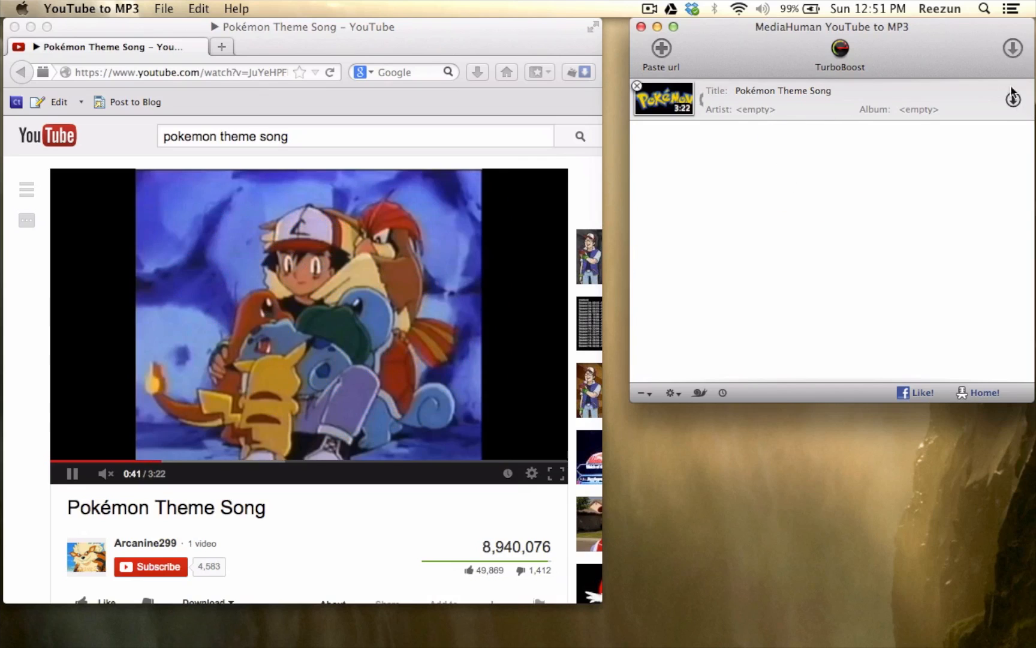
pyautogui.click(1014, 47)
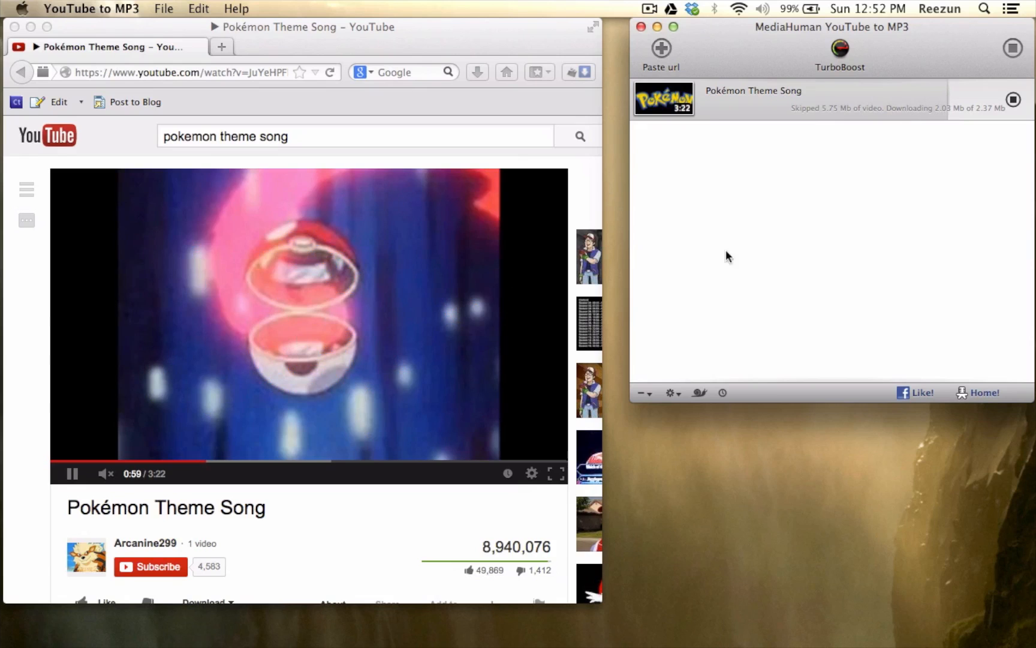
# - Switch to Firefox and close the window playing the Pokémon Theme Song video
pyautogui.click(489, 30)
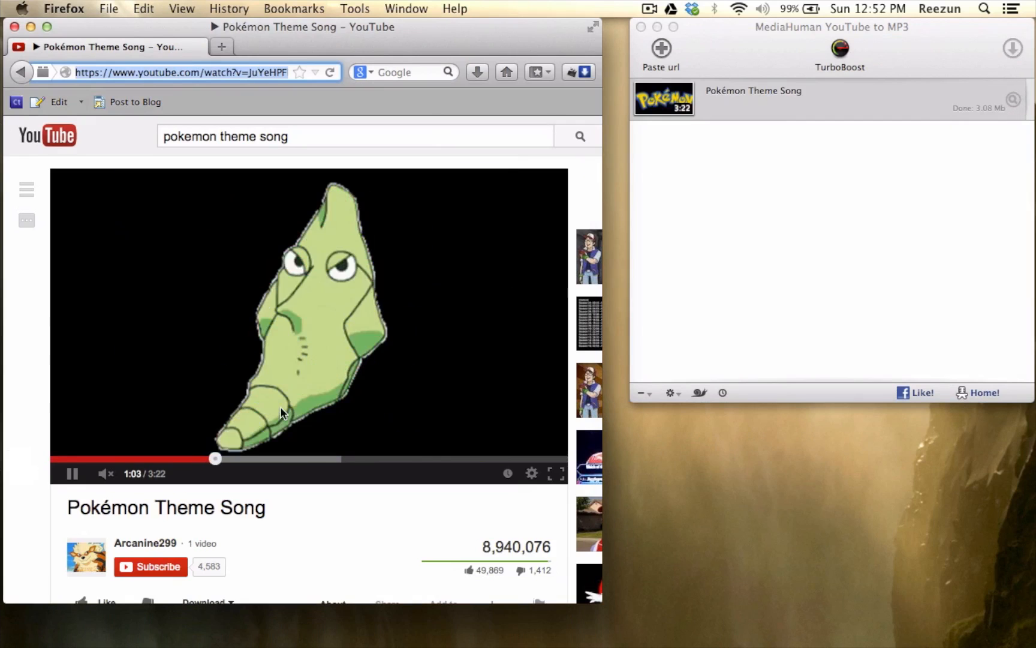
pyautogui.press('super+w')
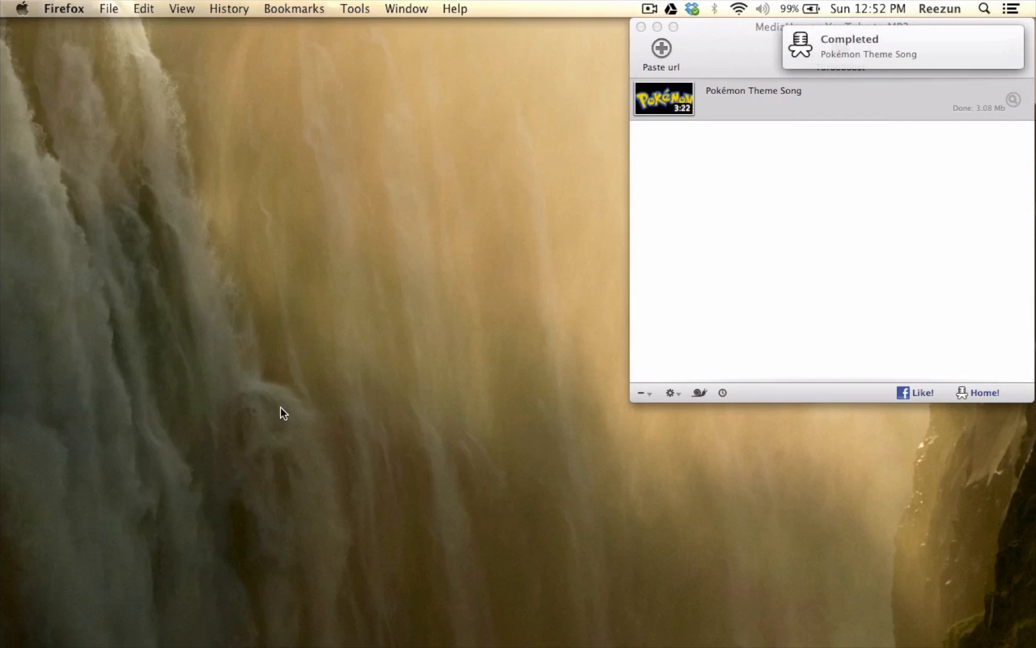
# - Switch to YouTube to MP3, remove the finished Pokémon Theme Song entry from the list and quit the application
pyautogui.press('super+Tab')
pyautogui.click(726, 181)
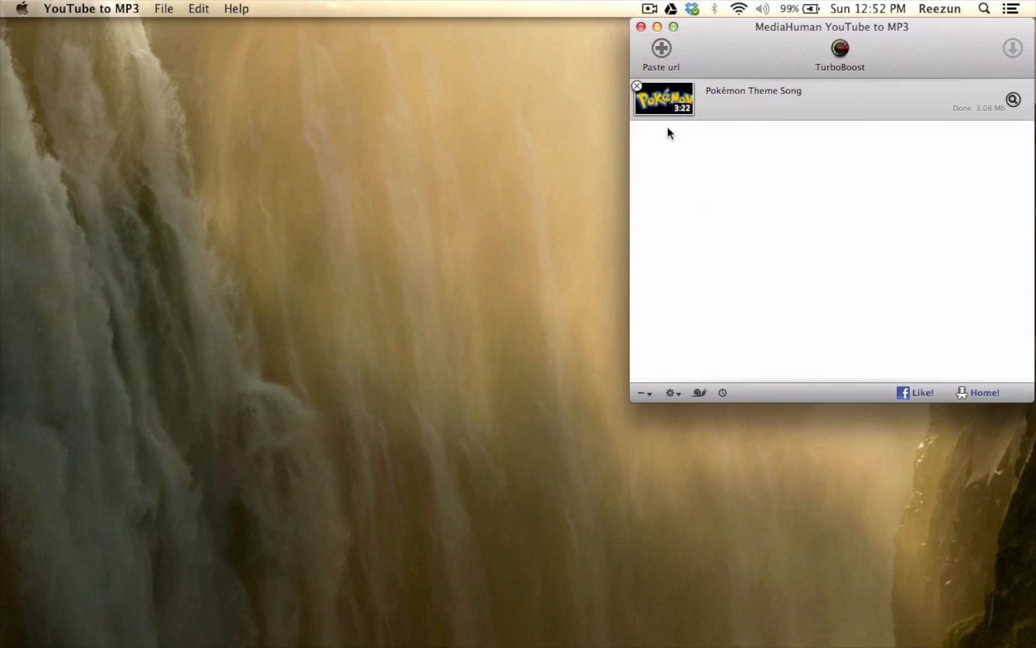
pyautogui.click(637, 85)
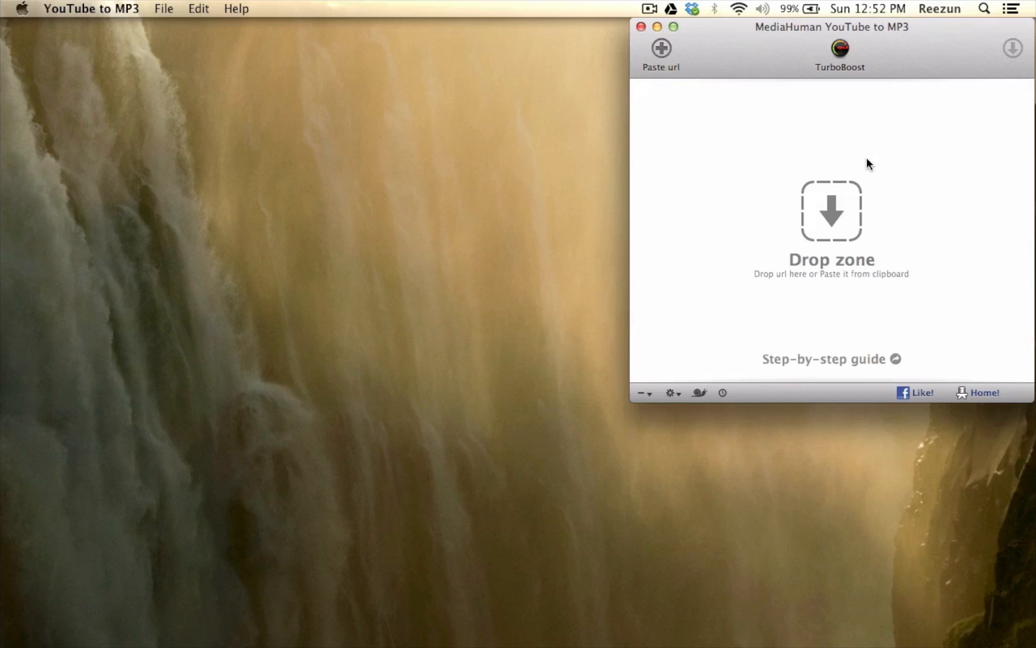
pyautogui.press('super+q')
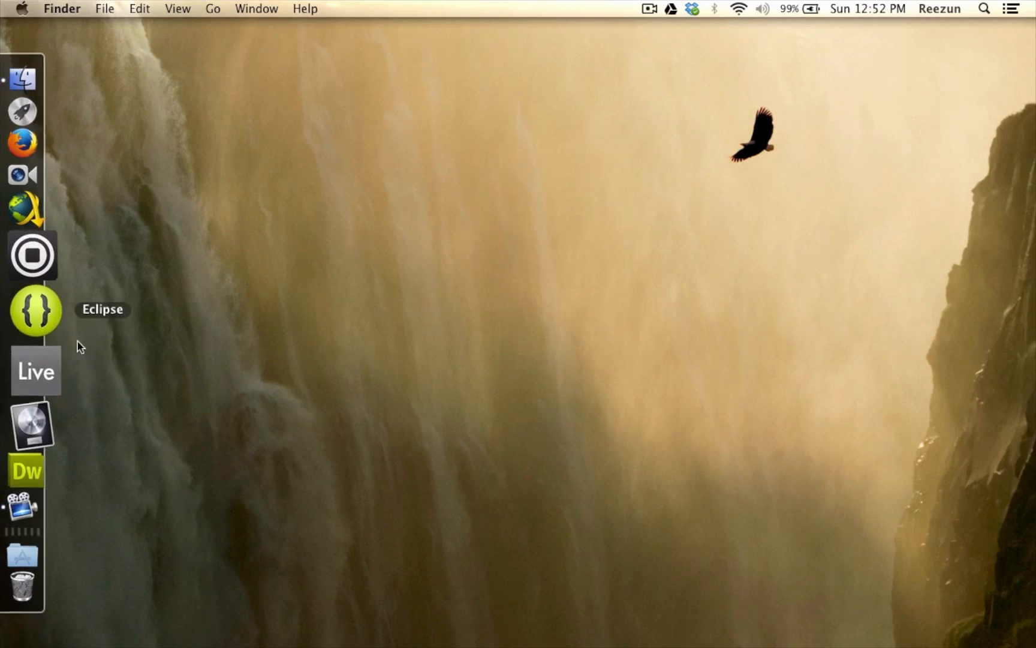
# - Open the Samples folder in Finder and play a brief preview of Pokémon Theme Song.mp3
pyautogui.moveTo(1, 280)
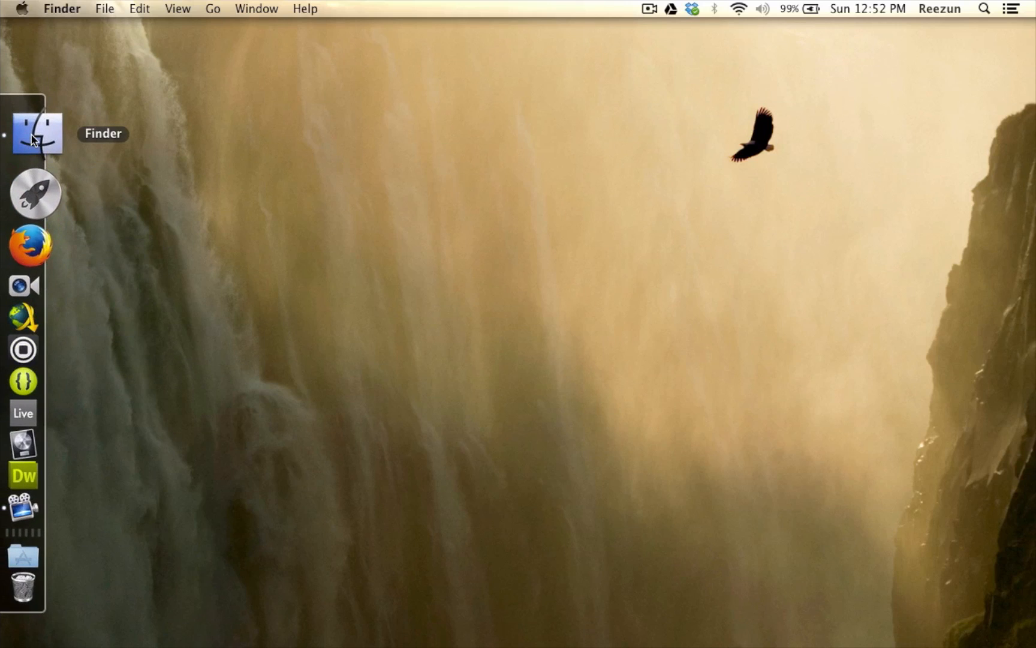
pyautogui.click(35, 135)
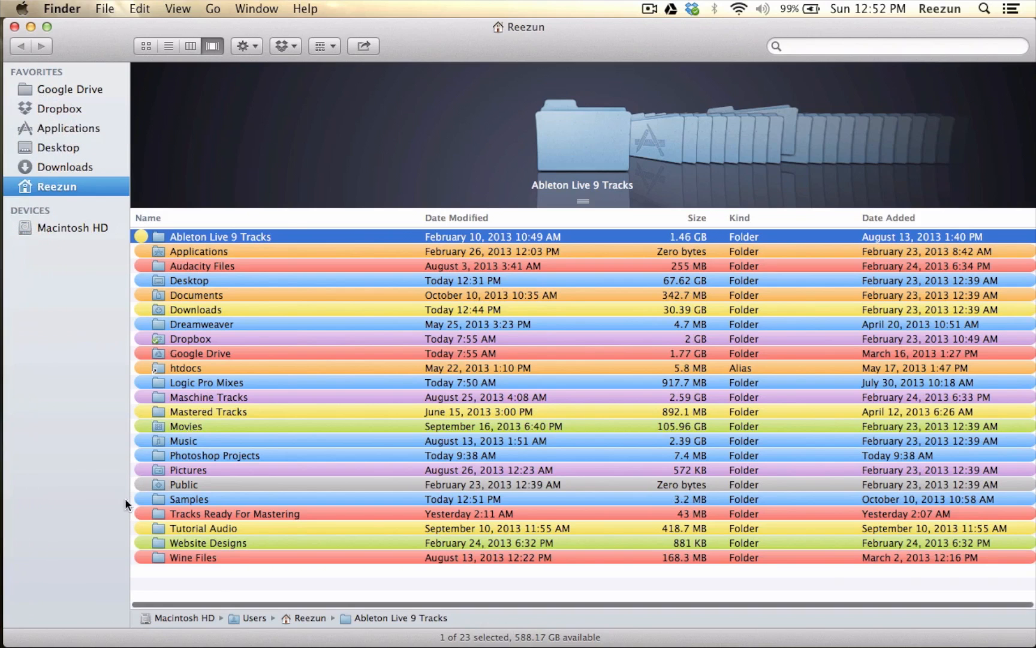
pyautogui.doubleClick(181, 502)
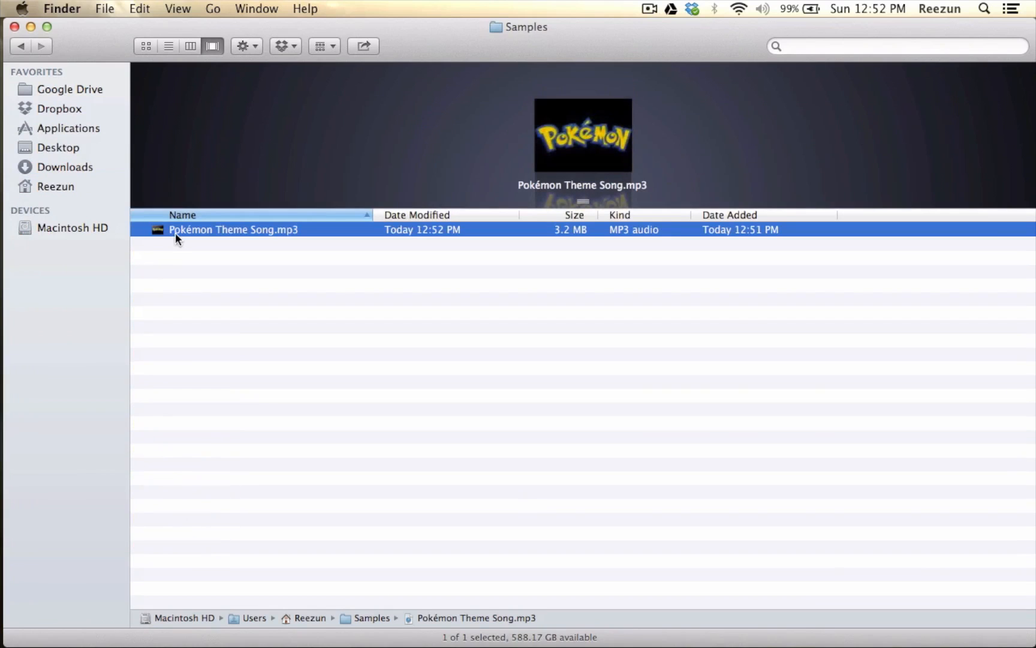
pyautogui.press('space')
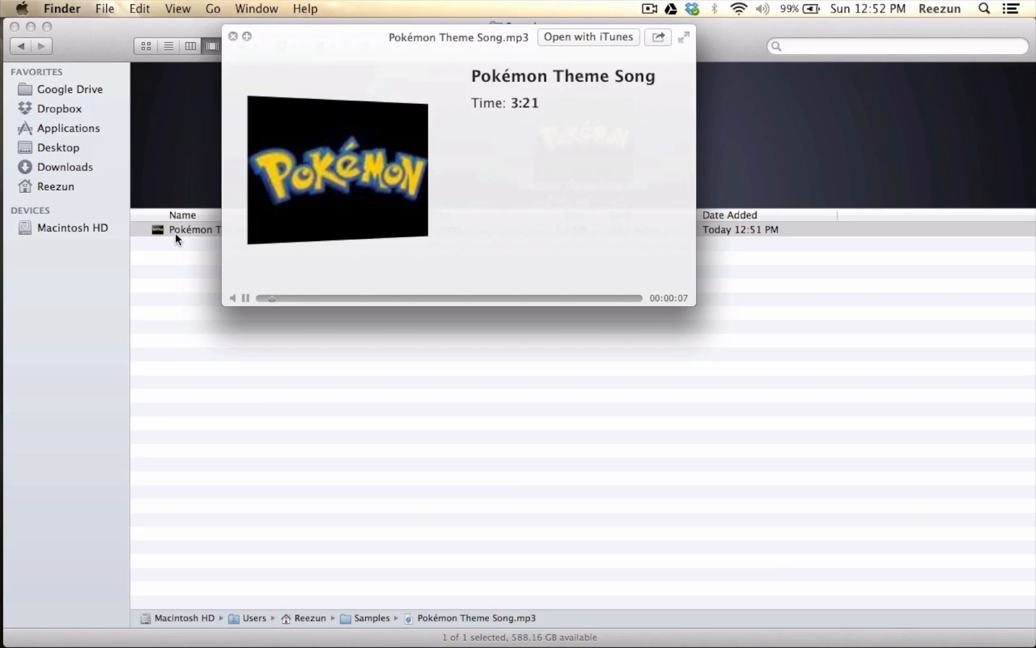
pyautogui.press('space')
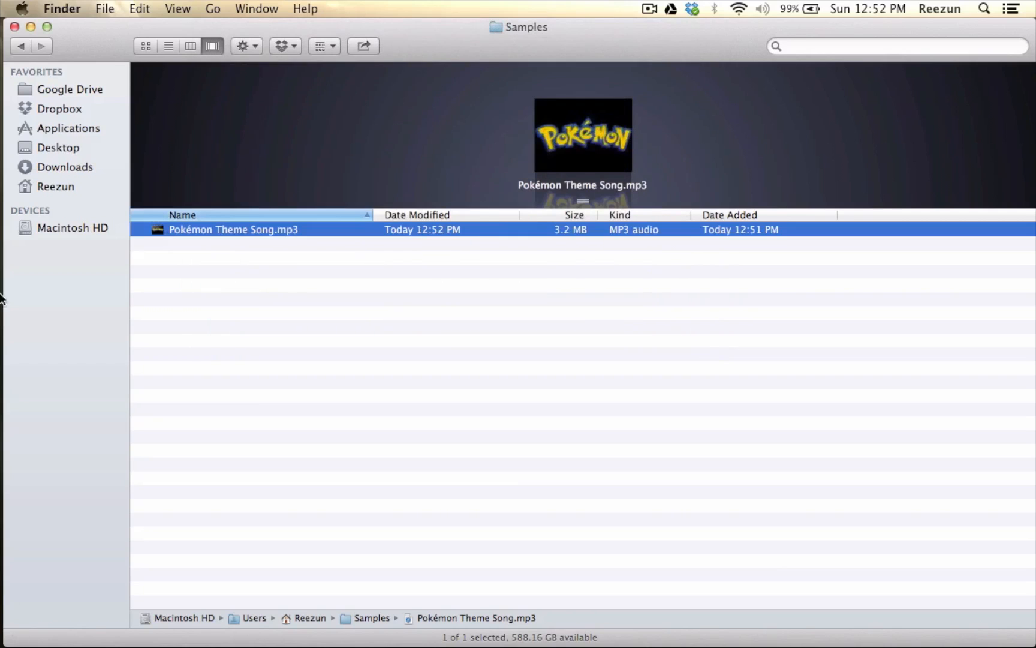
# - Switch to Logic Pro X and create an empty project with one software instrument track
pyautogui.moveTo(7, 180)
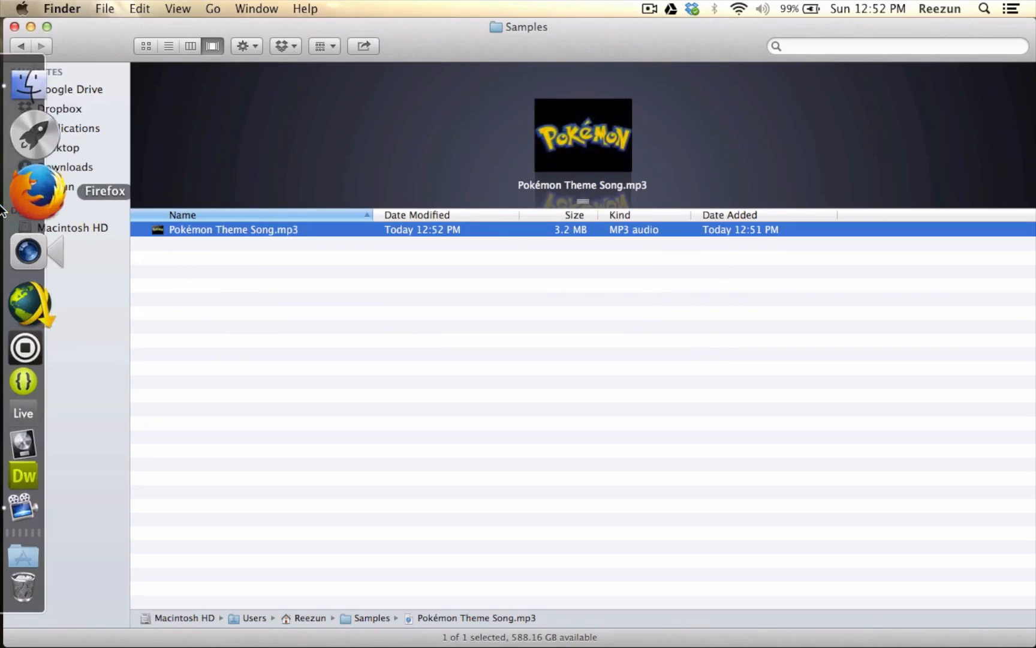
pyautogui.click(33, 392)
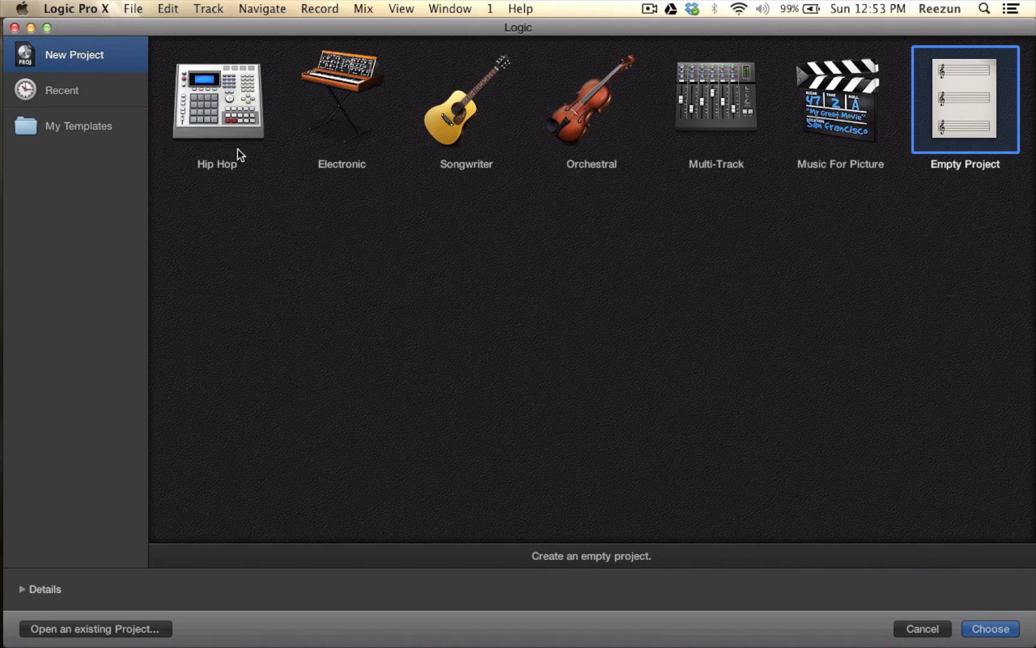
pyautogui.click(113, 98)
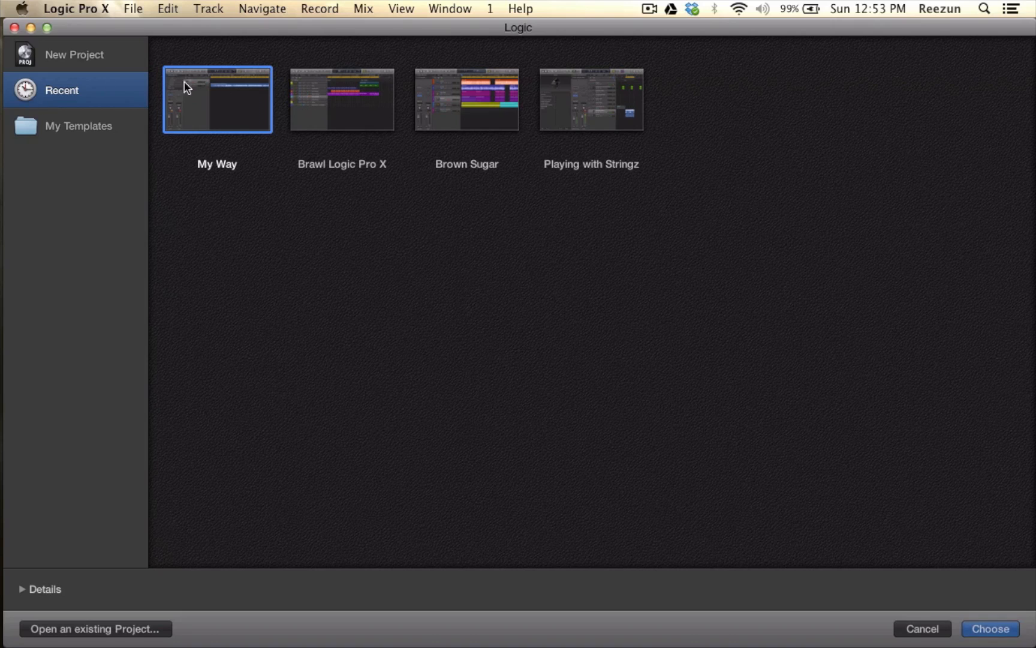
pyautogui.click(78, 46)
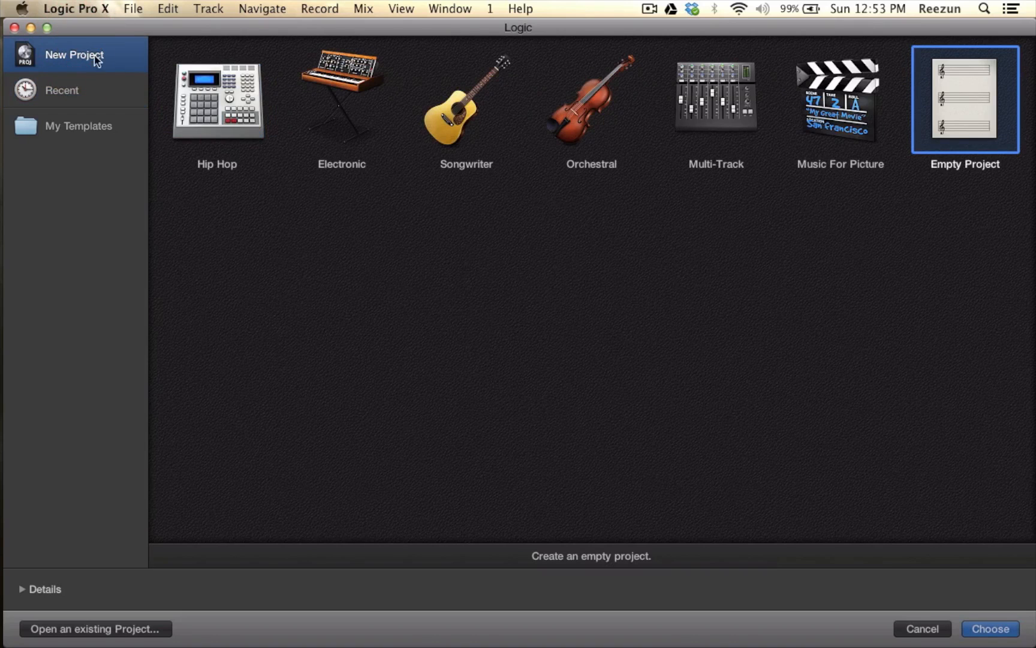
pyautogui.click(991, 629)
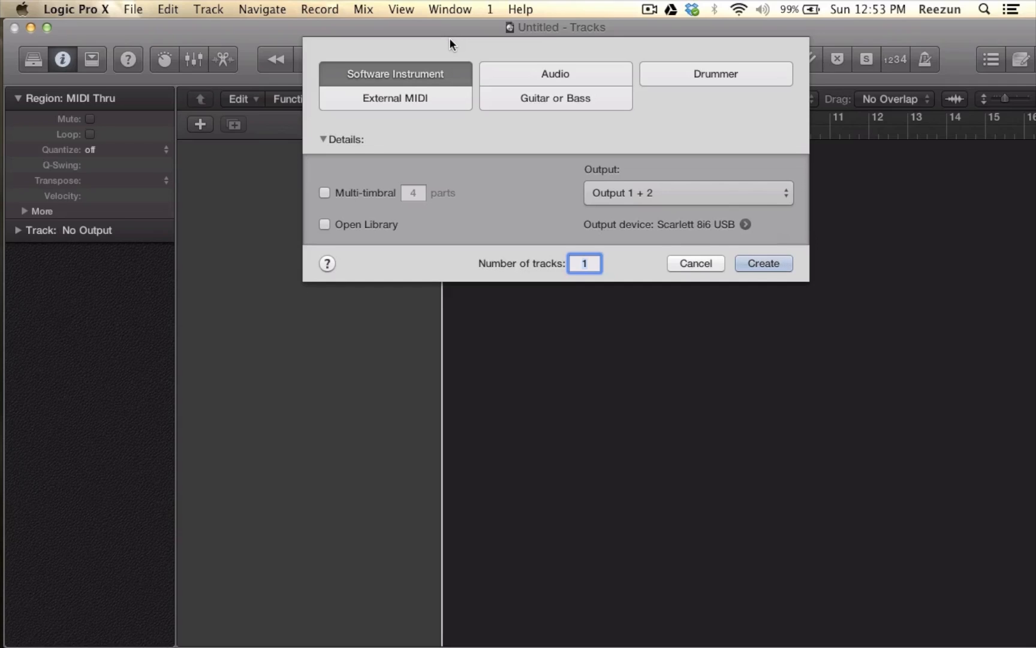
pyautogui.click(420, 72)
pyautogui.click(776, 264)
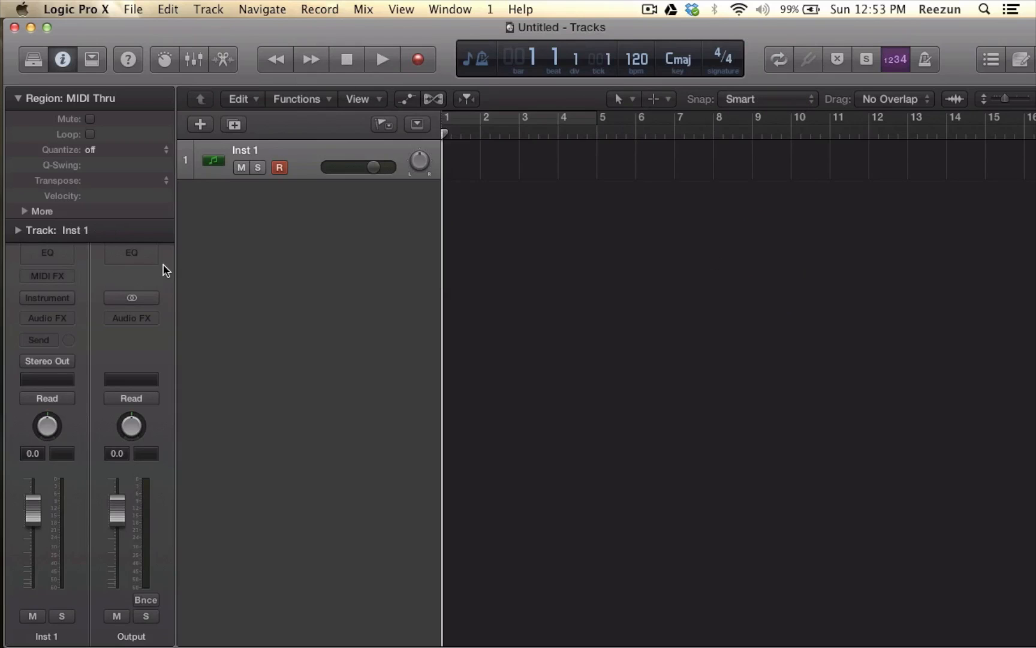
# - Load Native Instruments Maschine as Multi Output (1xStereo, 15xMono) on the Inst 1 track and move its window clear of the tracks
pyautogui.click(246, 157)
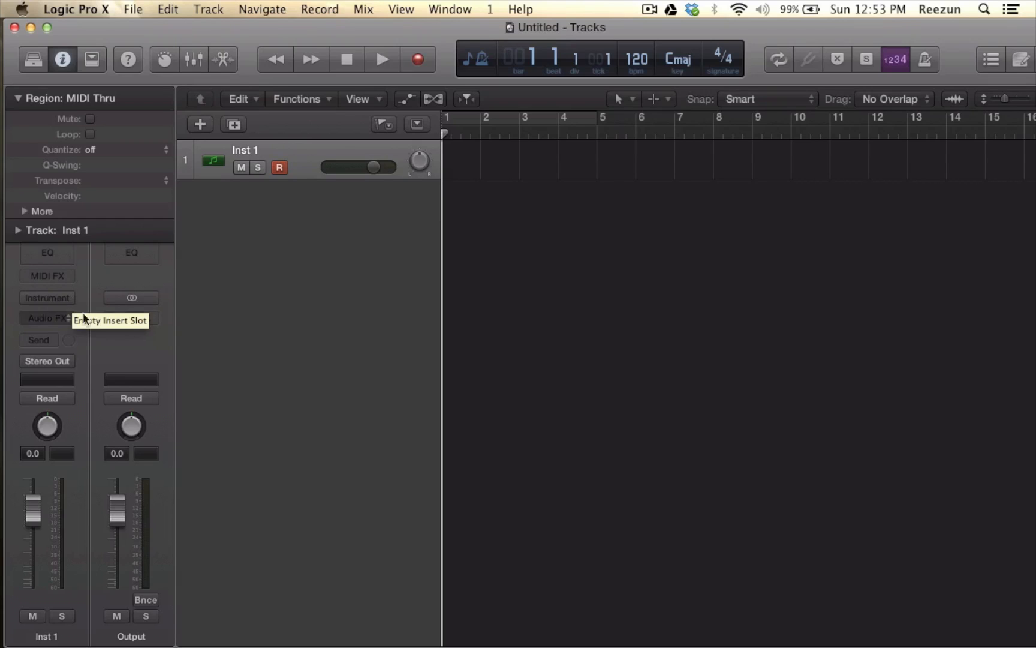
pyautogui.click(71, 299)
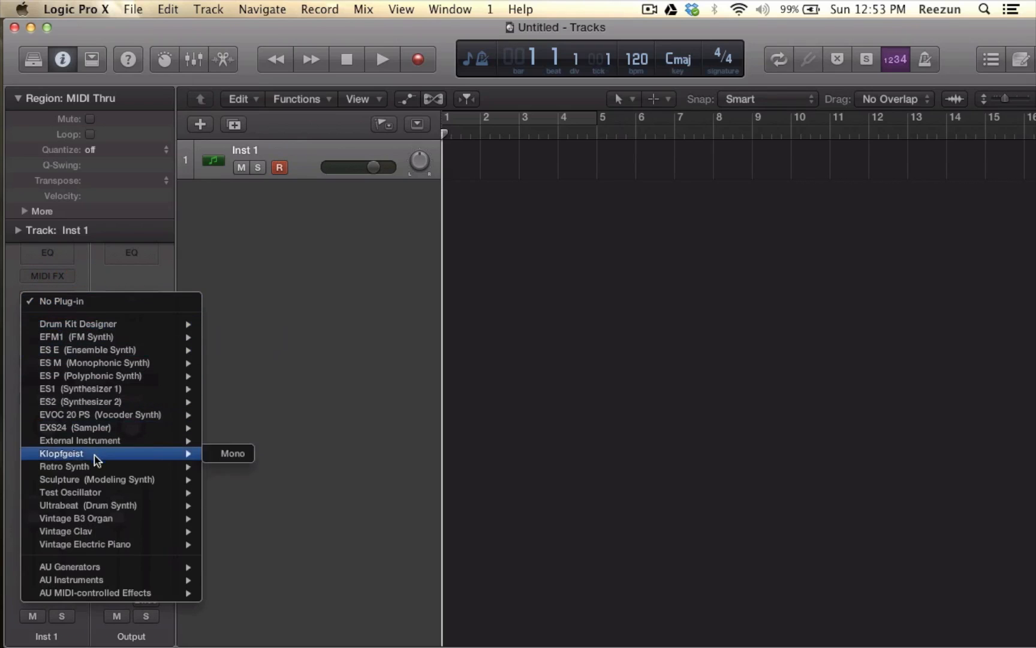
pyautogui.moveTo(98, 547)
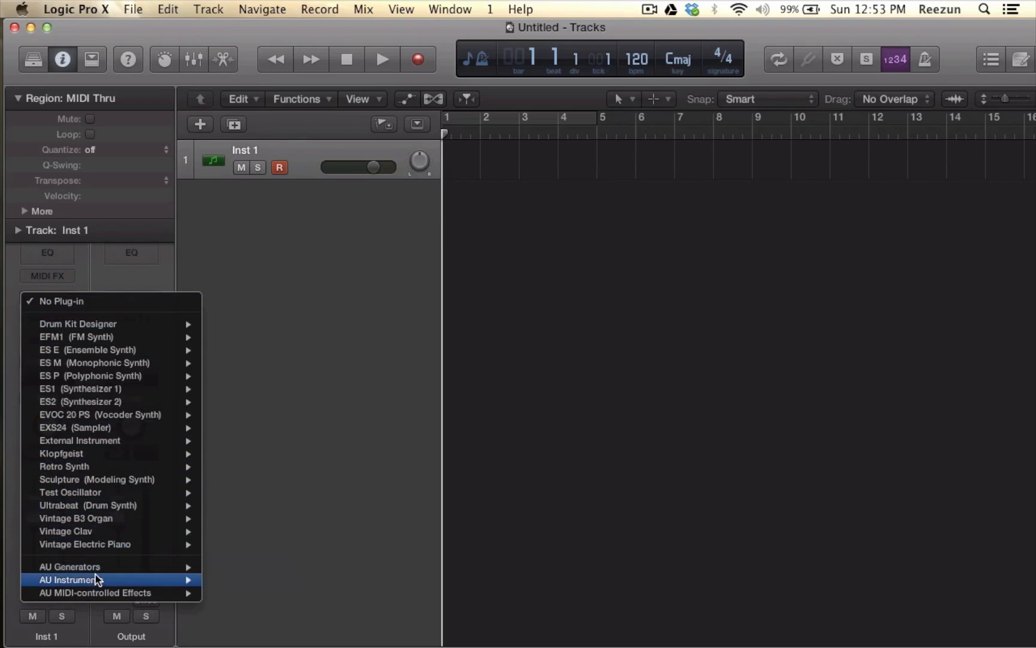
pyautogui.moveTo(95, 580)
pyautogui.moveTo(213, 592)
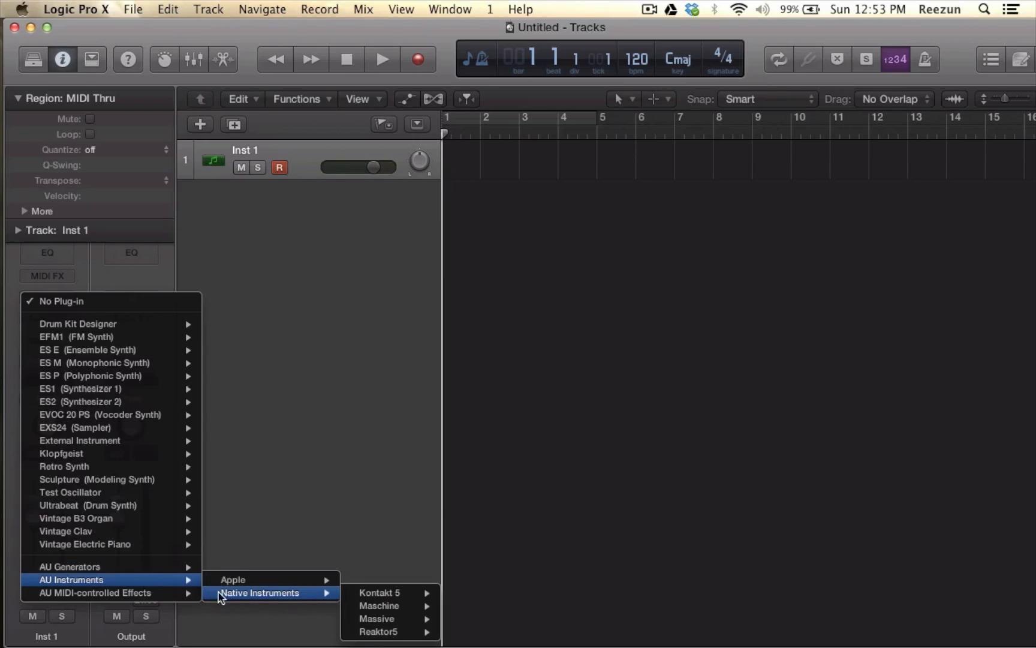
pyautogui.moveTo(362, 606)
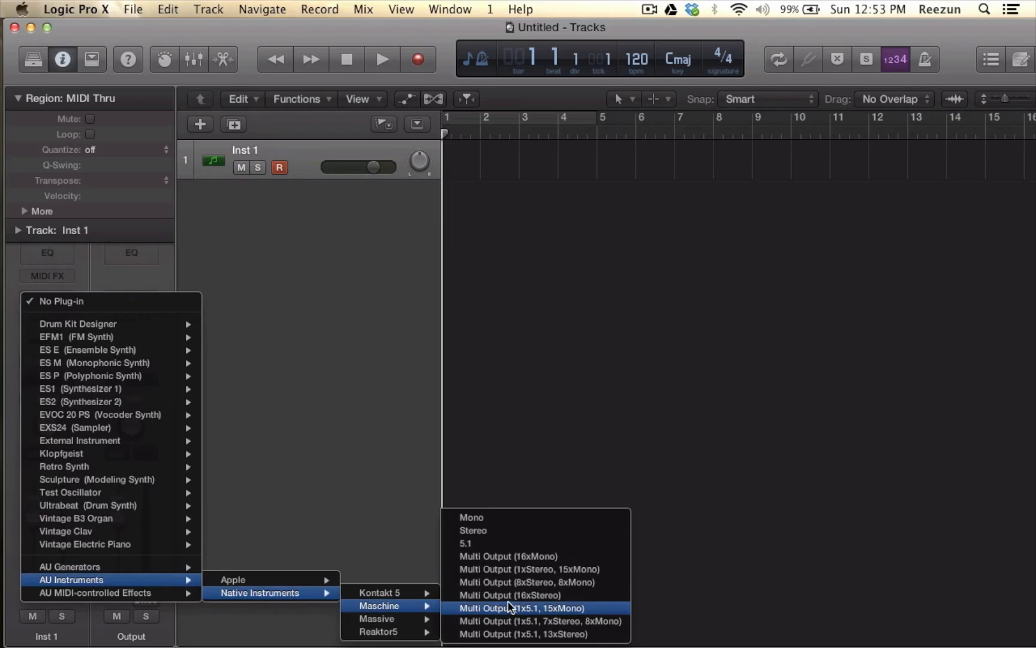
pyautogui.click(510, 570)
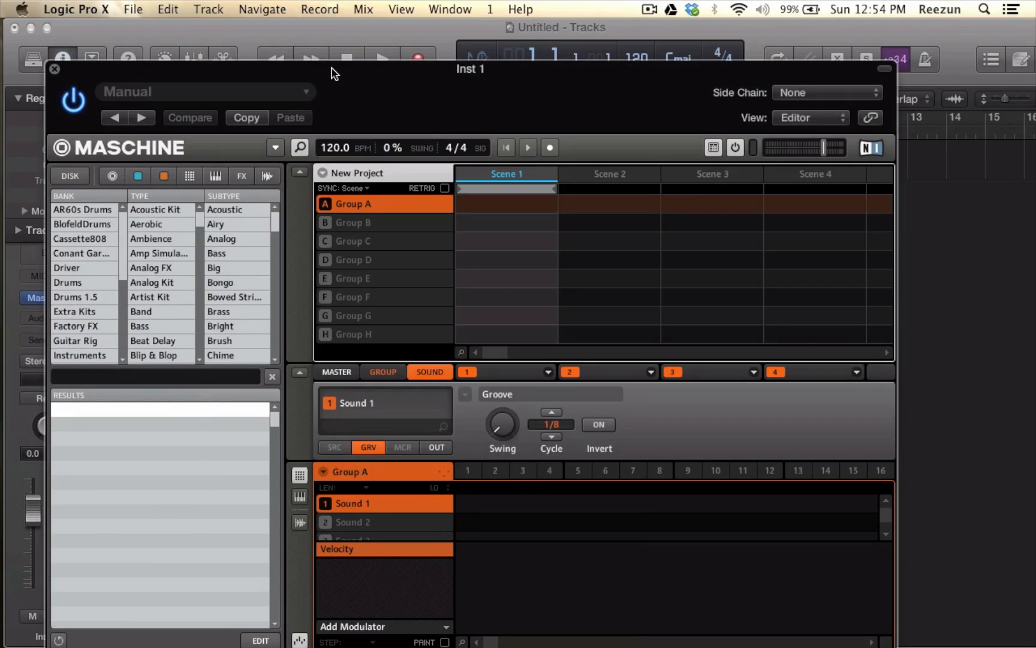
pyautogui.moveTo(331, 67); pyautogui.dragTo(336, 4)
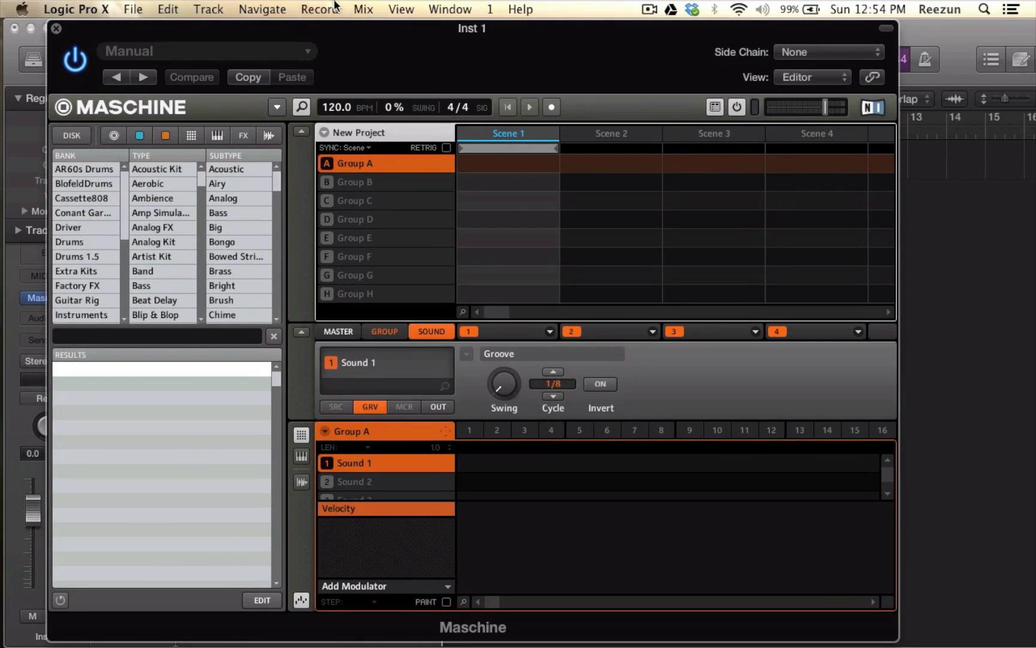
pyautogui.moveTo(352, 40); pyautogui.dragTo(464, 41)
pyautogui.moveTo(210, 35); pyautogui.dragTo(169, 403)
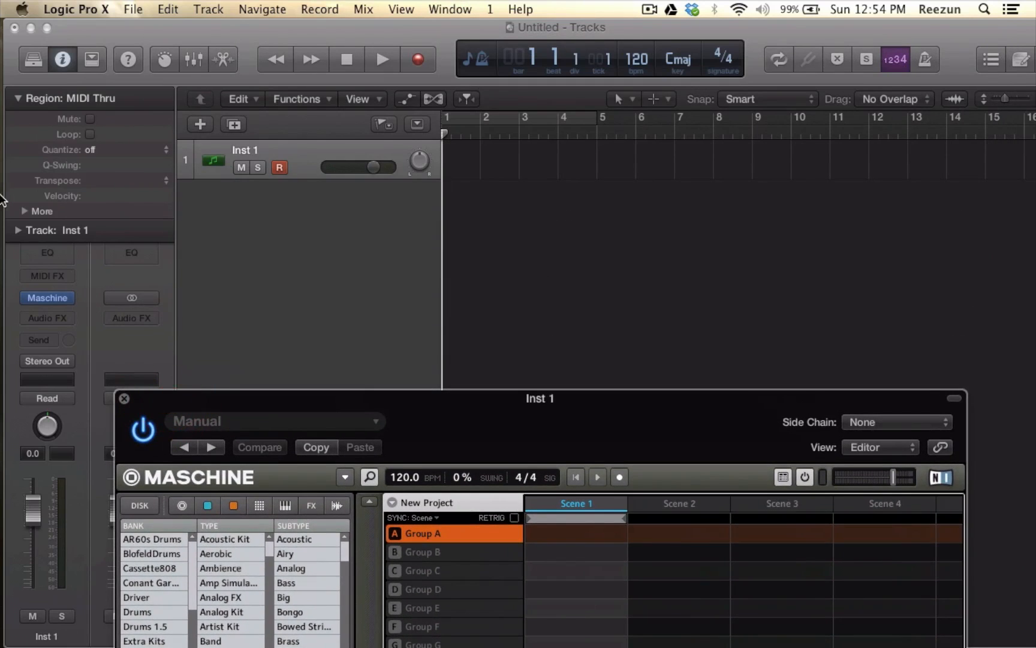
pyautogui.click(18, 139)
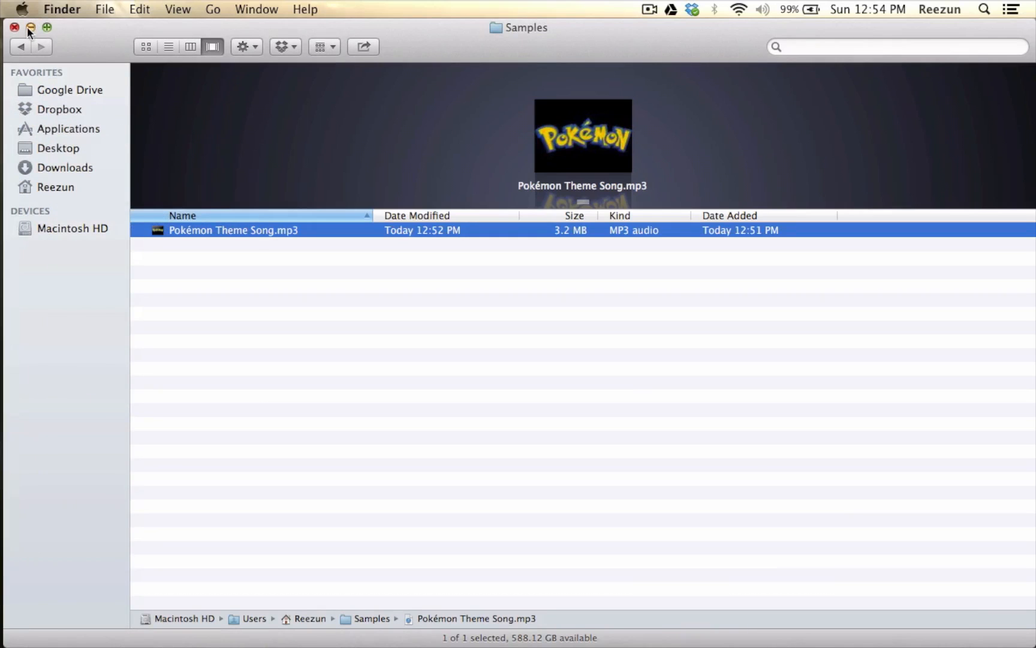
pyautogui.moveTo(74, 26); pyautogui.dragTo(638, 55)
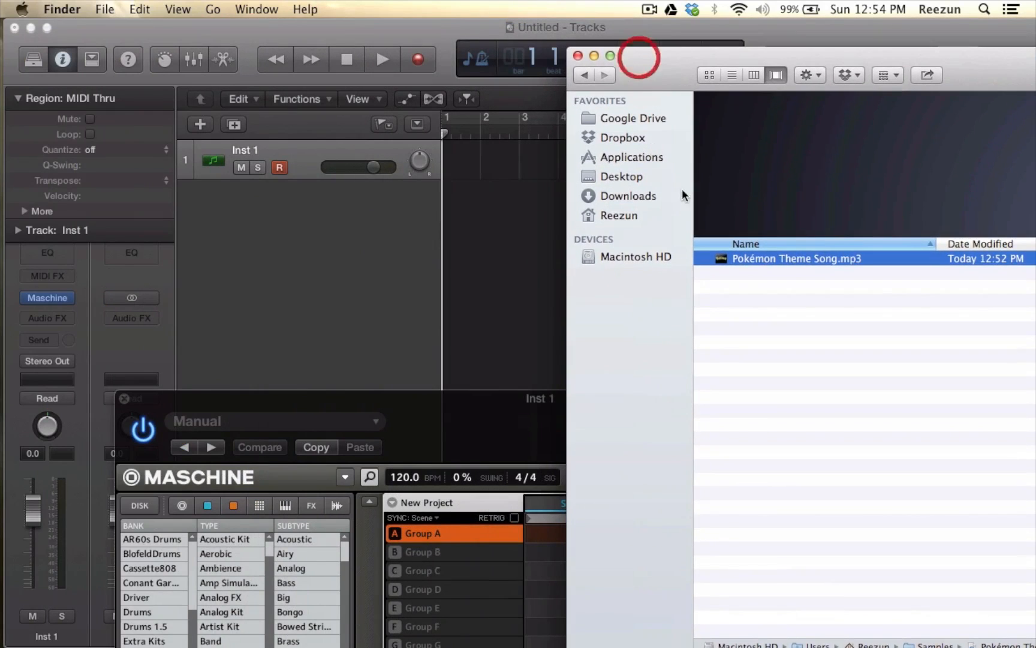
pyautogui.moveTo(752, 254)
pyautogui.mouseDown()
pyautogui.moveTo(561, 261)
pyautogui.moveTo(486, 226)
pyautogui.moveTo(782, 164)
pyautogui.moveTo(762, 261)
pyautogui.mouseUp()
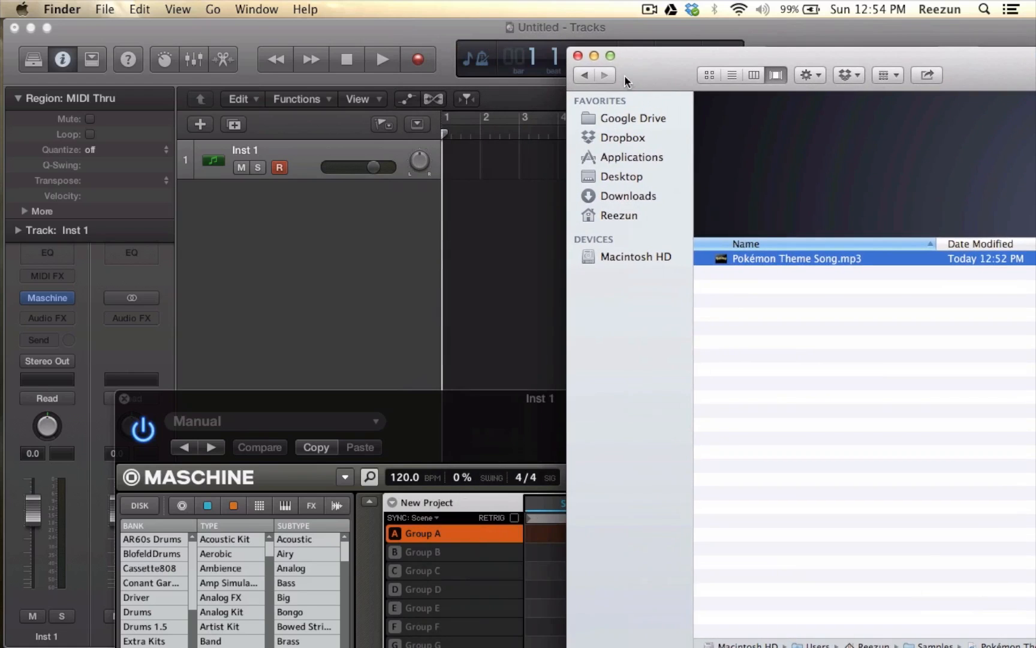
pyautogui.moveTo(624, 75); pyautogui.dragTo(307, 68)
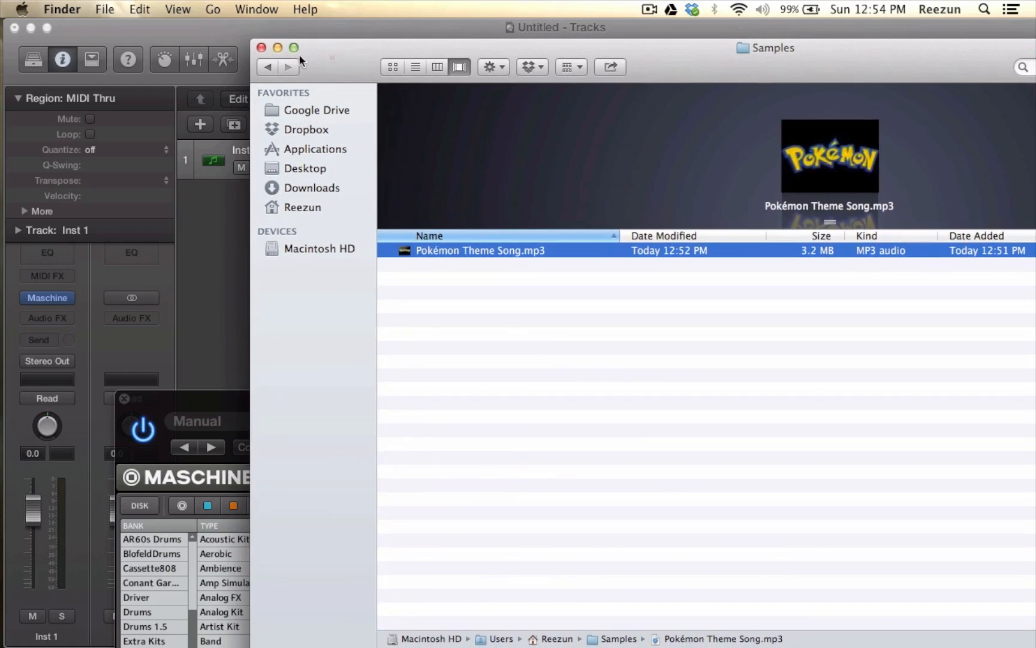
pyautogui.click(263, 48)
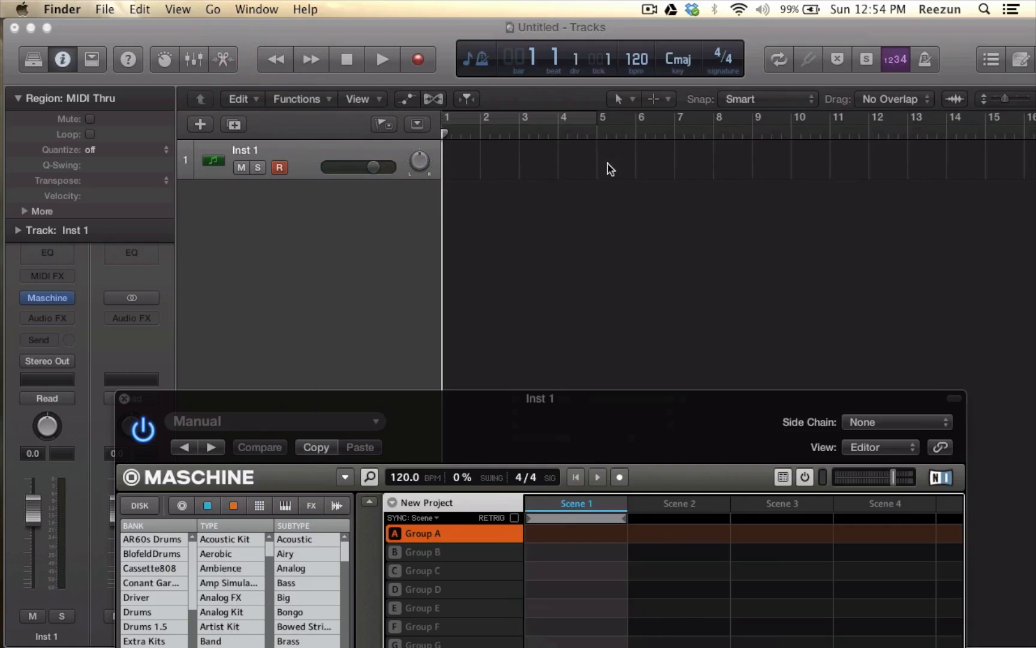
# - Switch back to Logic Pro X and open the home directory's Samples folder in the all-files browser, moving the Maschine window aside
pyautogui.click(48, 27)
pyautogui.click(1007, 61)
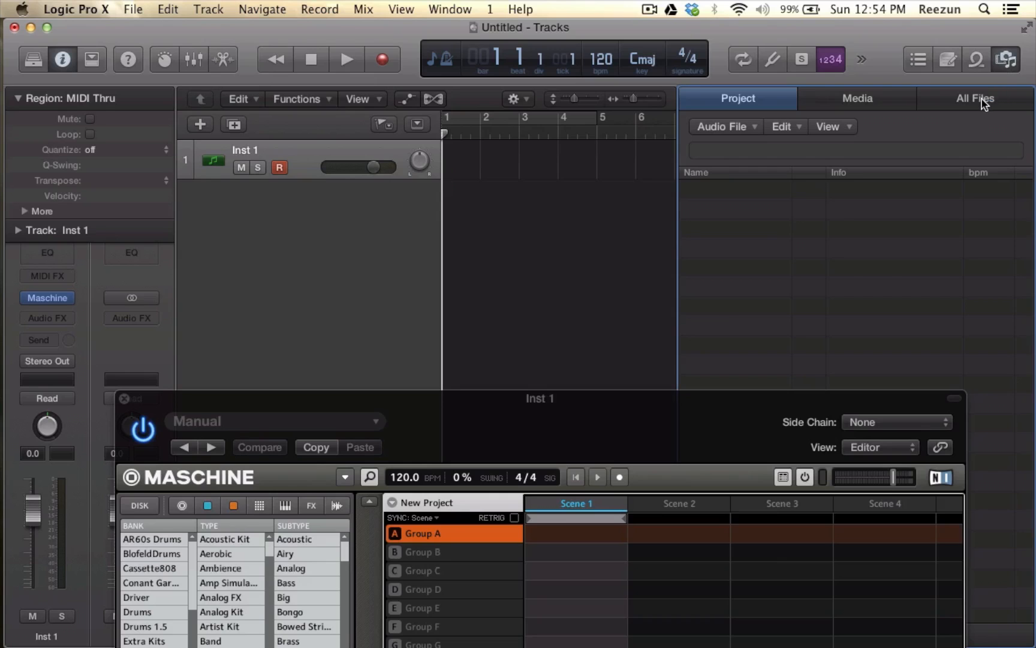
pyautogui.click(982, 99)
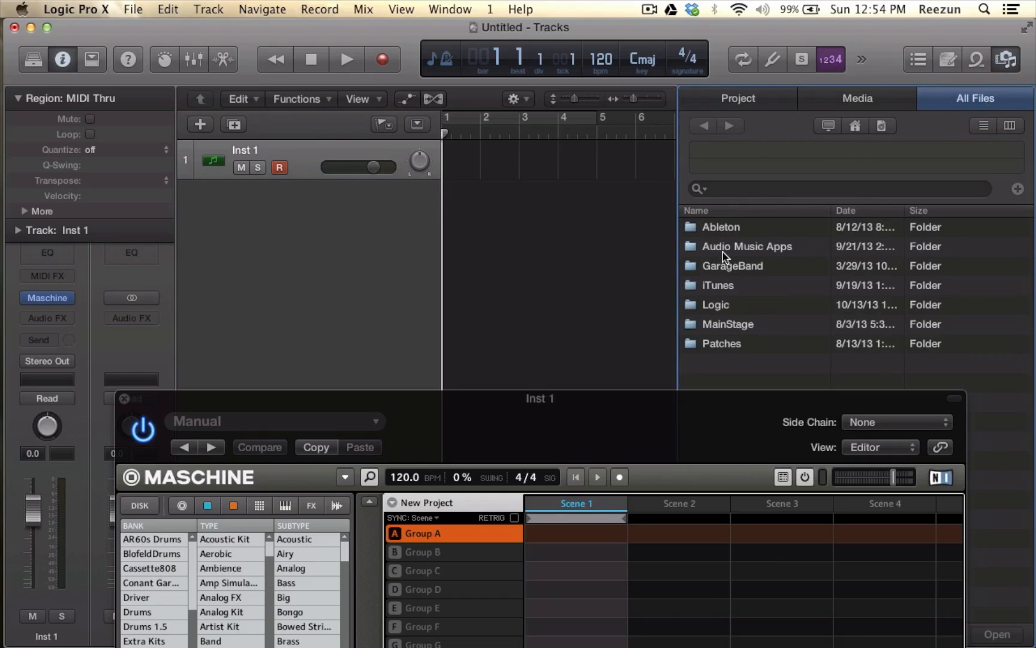
pyautogui.click(857, 126)
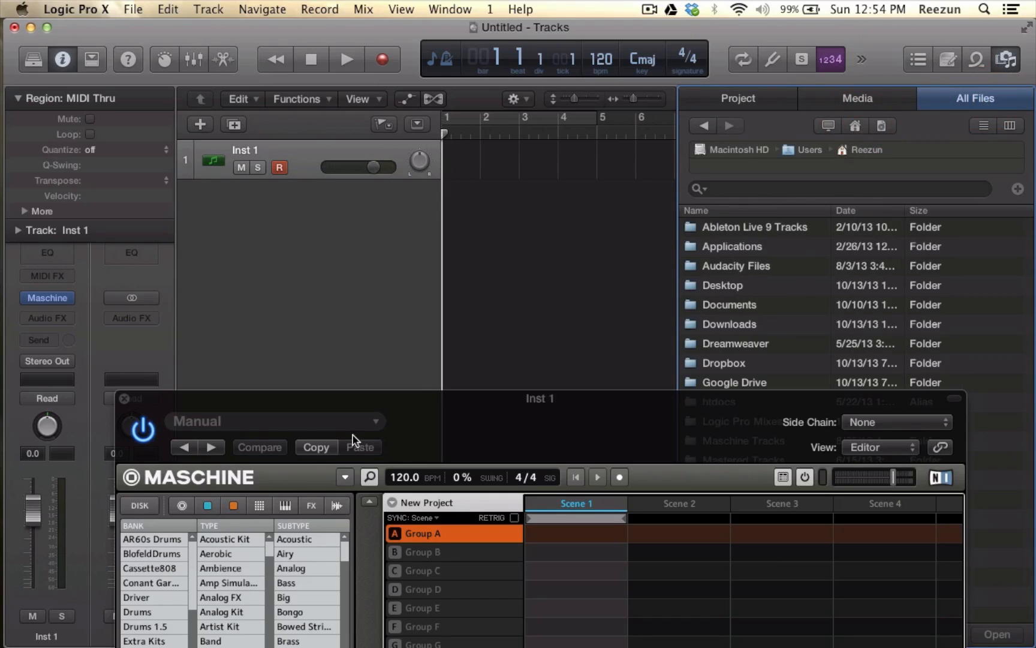
pyautogui.moveTo(426, 398); pyautogui.dragTo(431, 470)
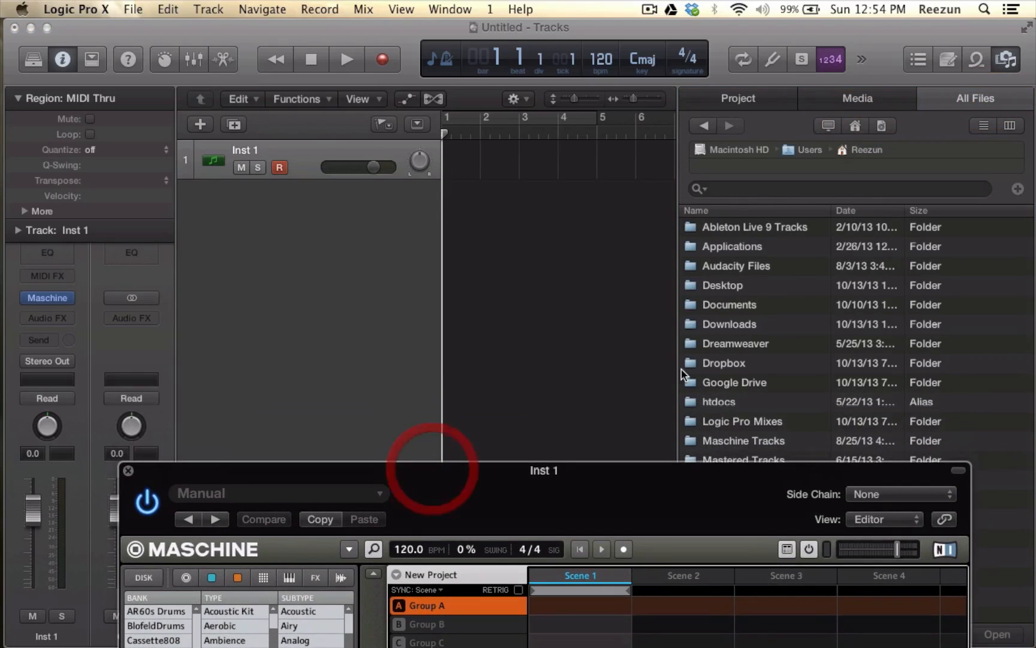
pyautogui.scroll(-3, 744, 366)
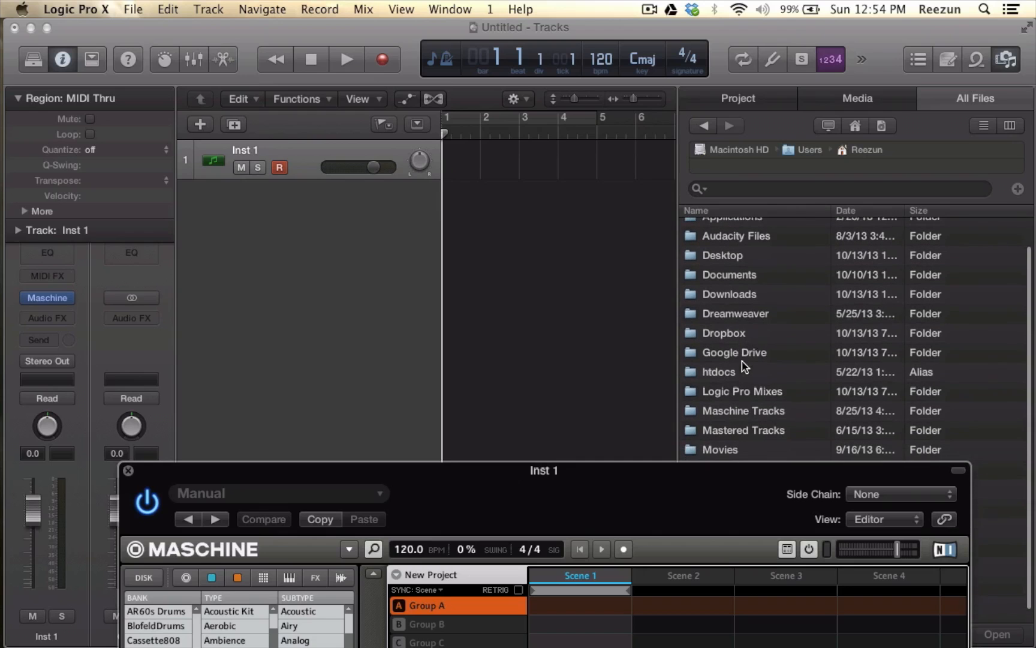
pyautogui.scroll(-1, 744, 369)
pyautogui.moveTo(710, 473); pyautogui.dragTo(401, 309)
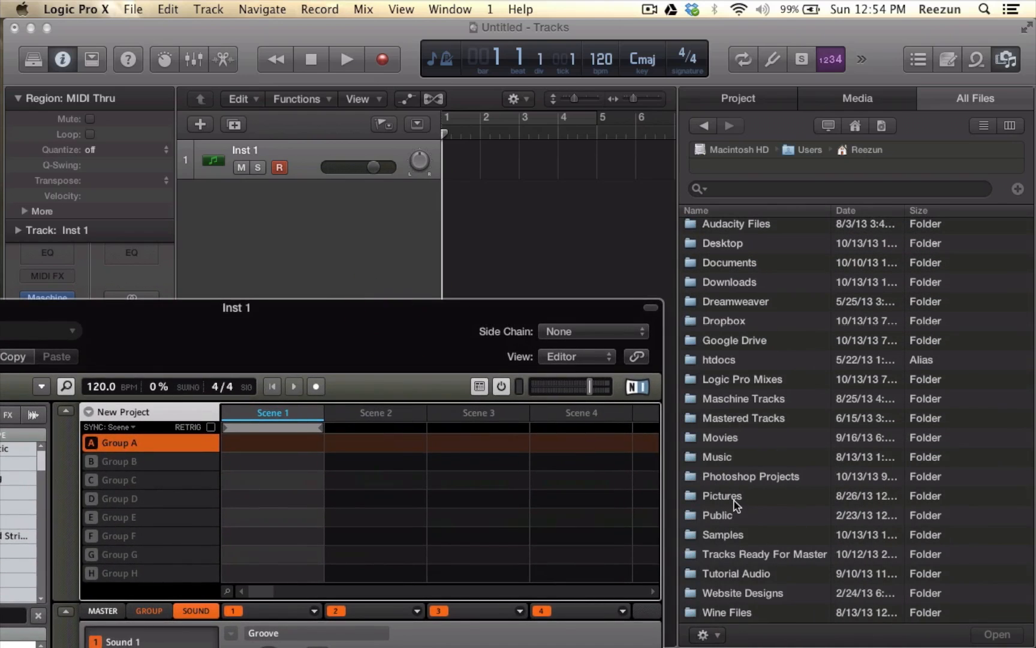
pyautogui.doubleClick(730, 535)
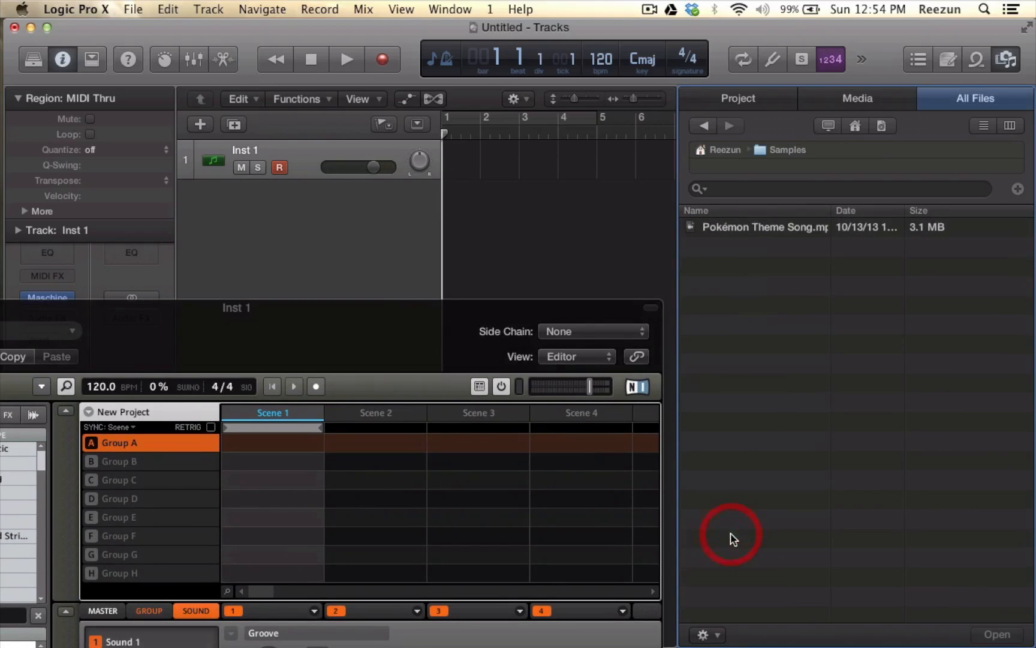
# - Place Pokémon Theme Song.mp3 at bar 1 on a new audio track below Inst 1 and hide the file browser
pyautogui.click(730, 228)
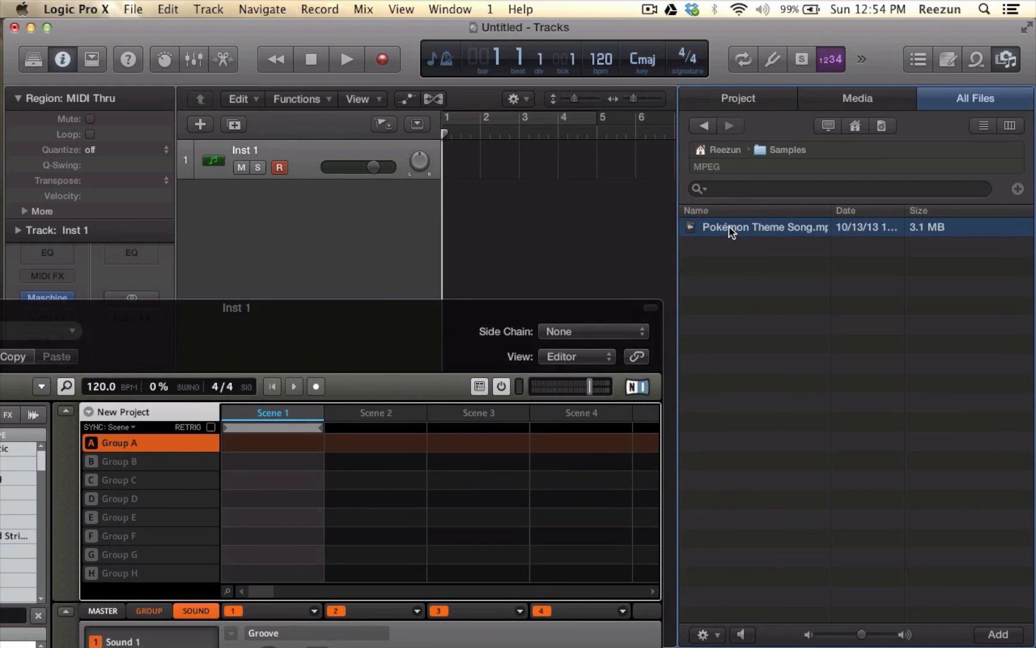
pyautogui.moveTo(731, 229); pyautogui.dragTo(456, 226)
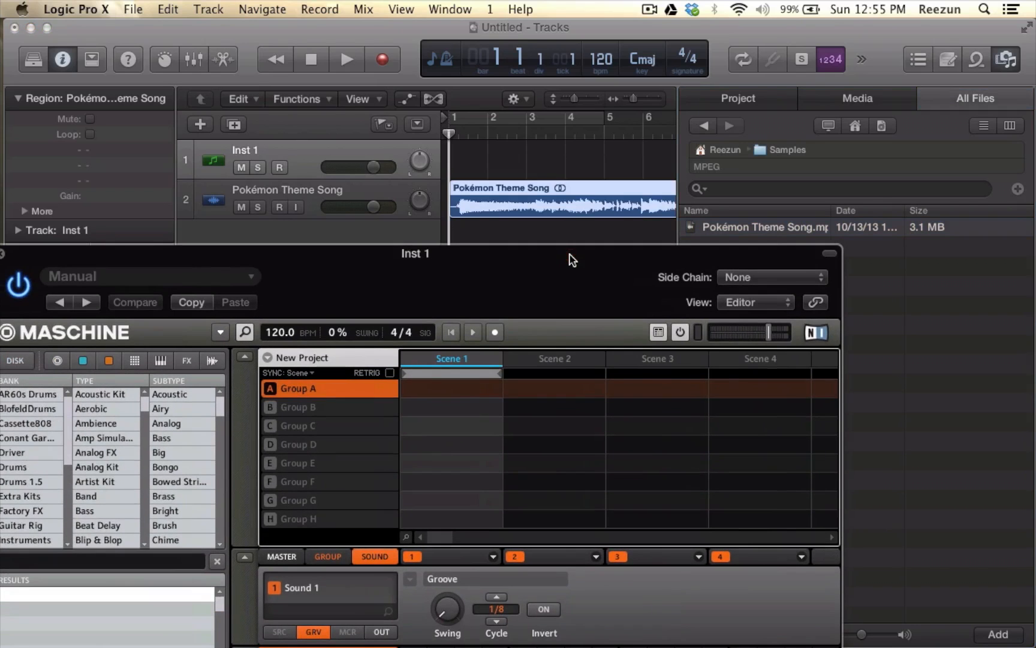
pyautogui.click(1008, 60)
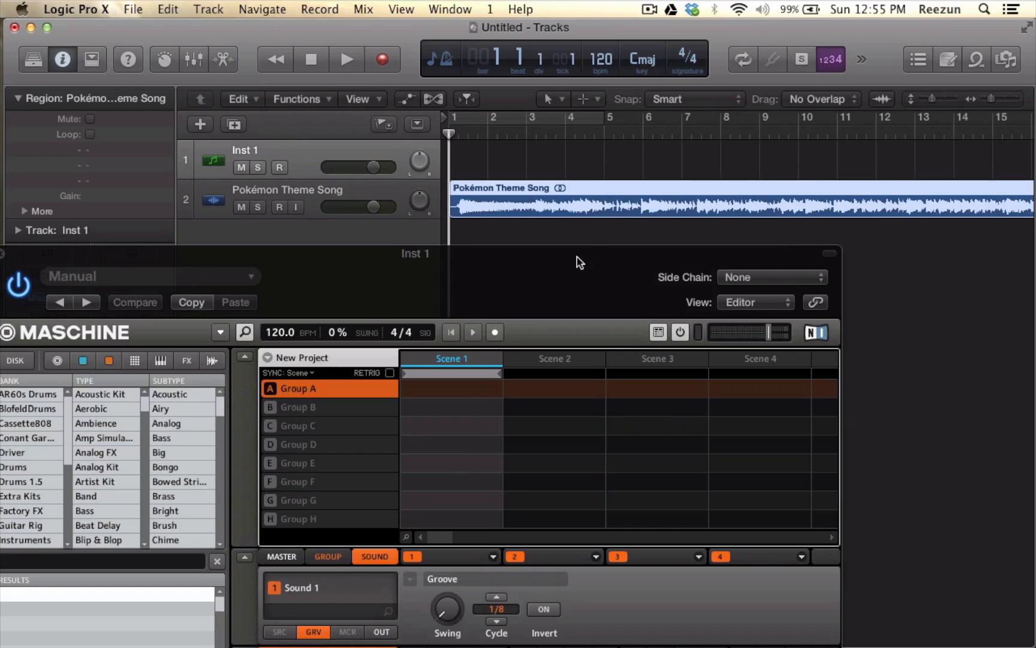
# - Move the Maschine plug-in window off the song's track and close it
pyautogui.moveTo(585, 256); pyautogui.dragTo(648, 231)
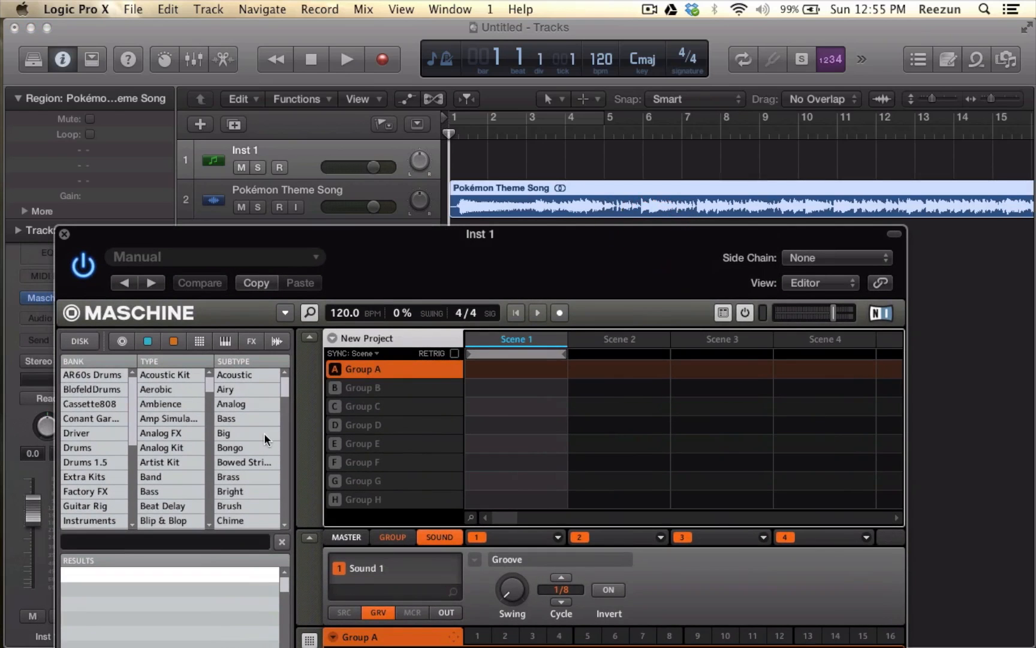
pyautogui.moveTo(387, 239); pyautogui.dragTo(482, 324)
pyautogui.click(159, 320)
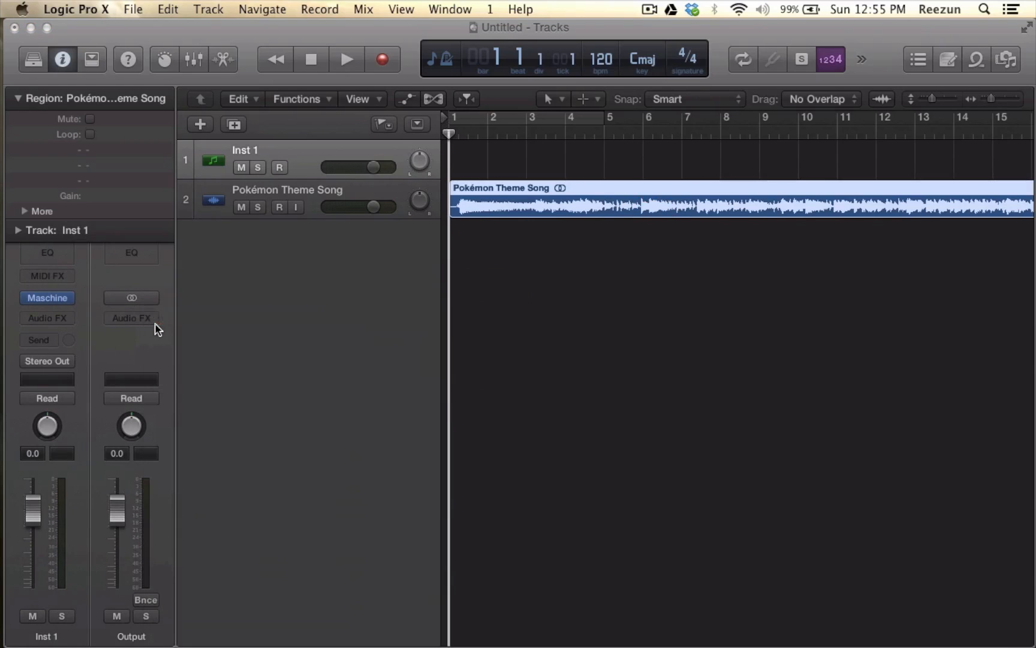
# - Reopen Maschine on the Inst 1 track and set its side chain to Audio 1 - Pokémon Theme Song
pyautogui.click(281, 149)
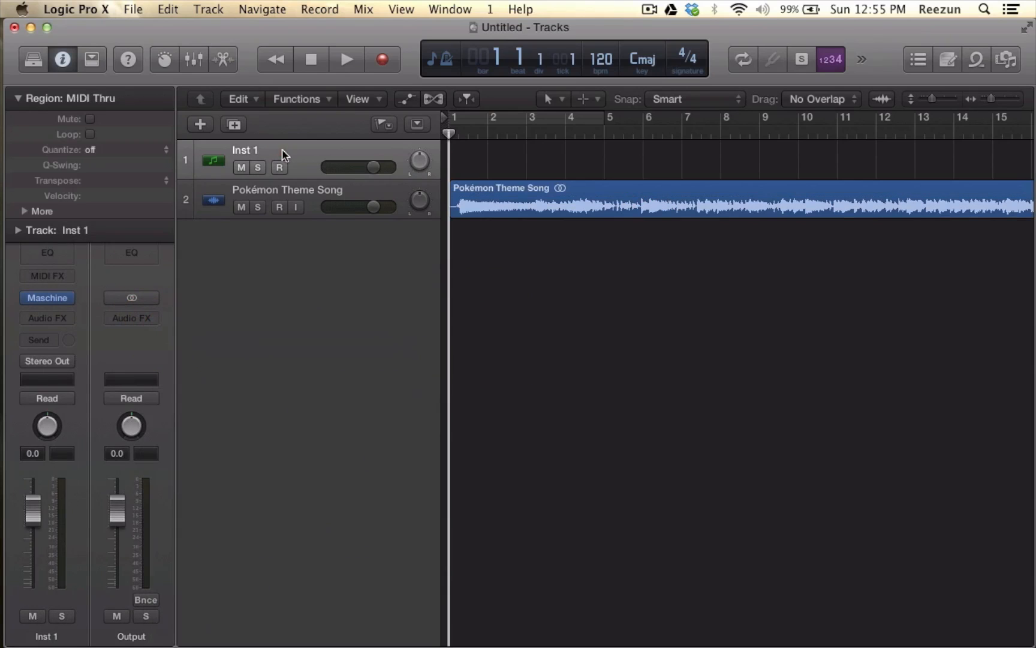
pyautogui.click(48, 300)
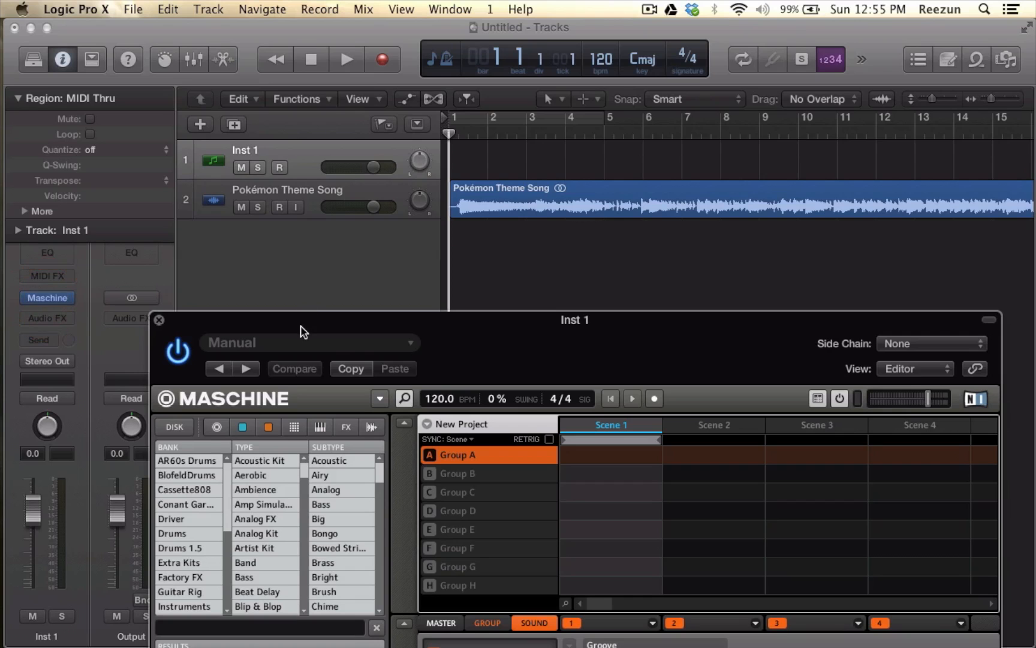
pyautogui.moveTo(305, 328); pyautogui.dragTo(216, 37)
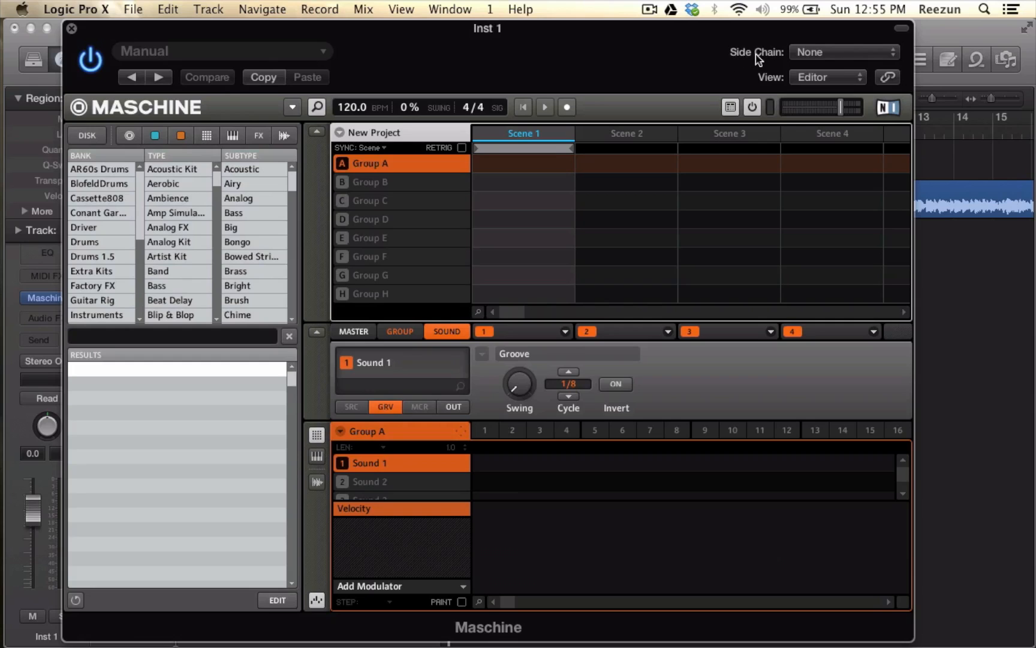
pyautogui.click(823, 59)
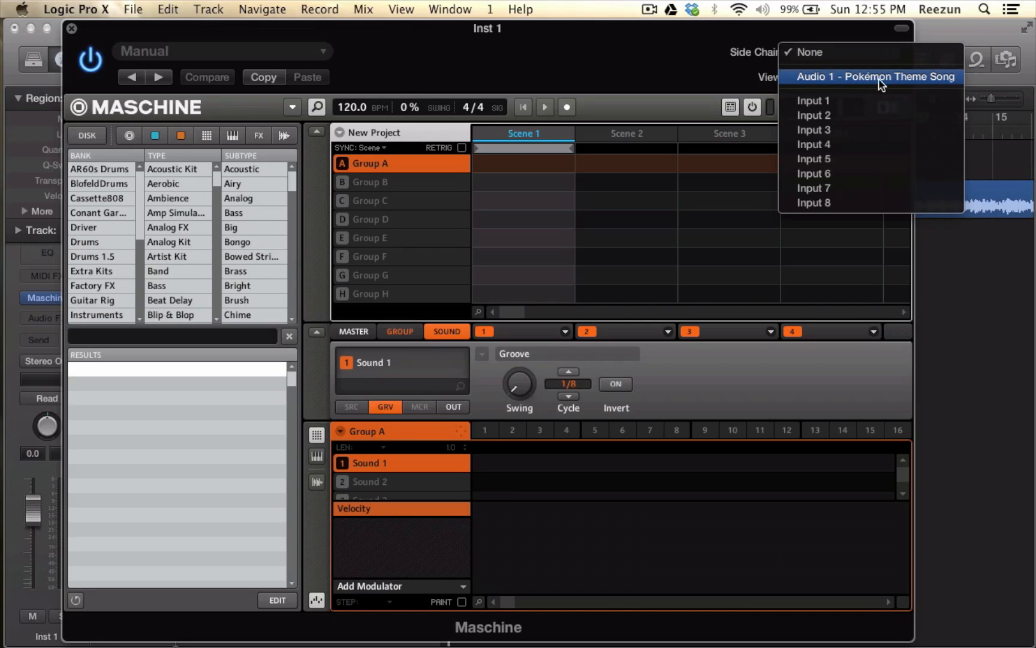
pyautogui.click(931, 78)
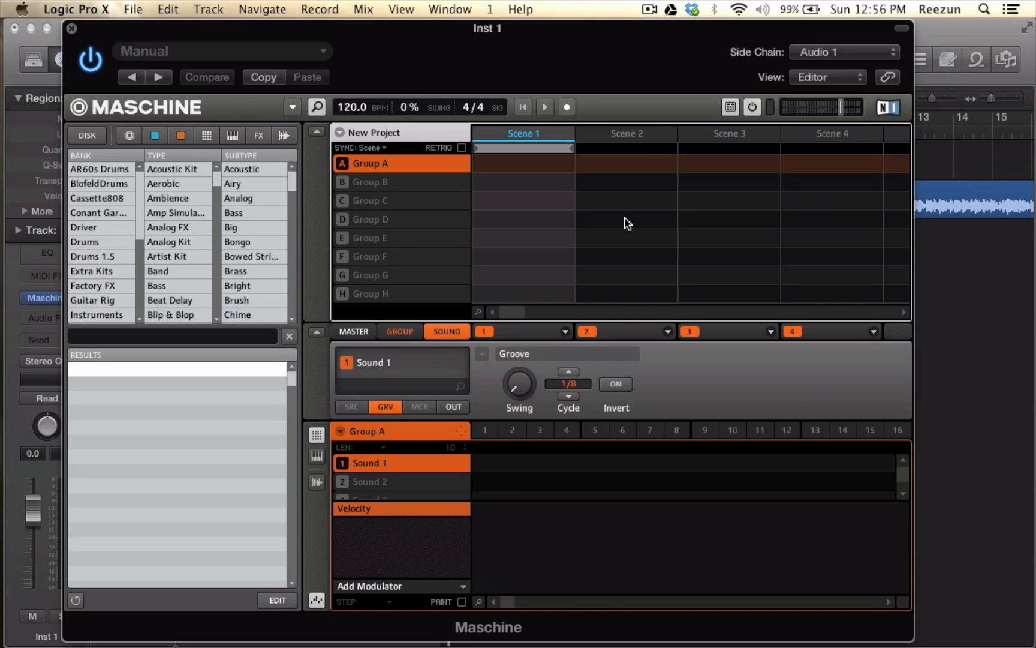
# - Show Maschine's sample recording view, turn on input monitoring, and briefly play the song to check the incoming signal
pyautogui.click(316, 482)
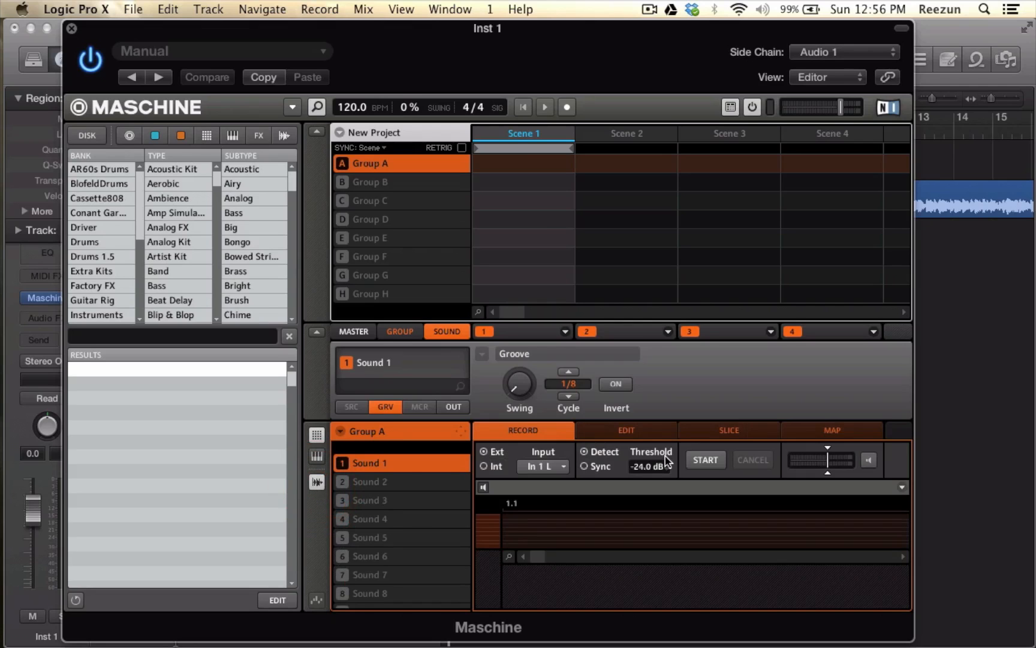
pyautogui.moveTo(592, 36); pyautogui.dragTo(569, 31)
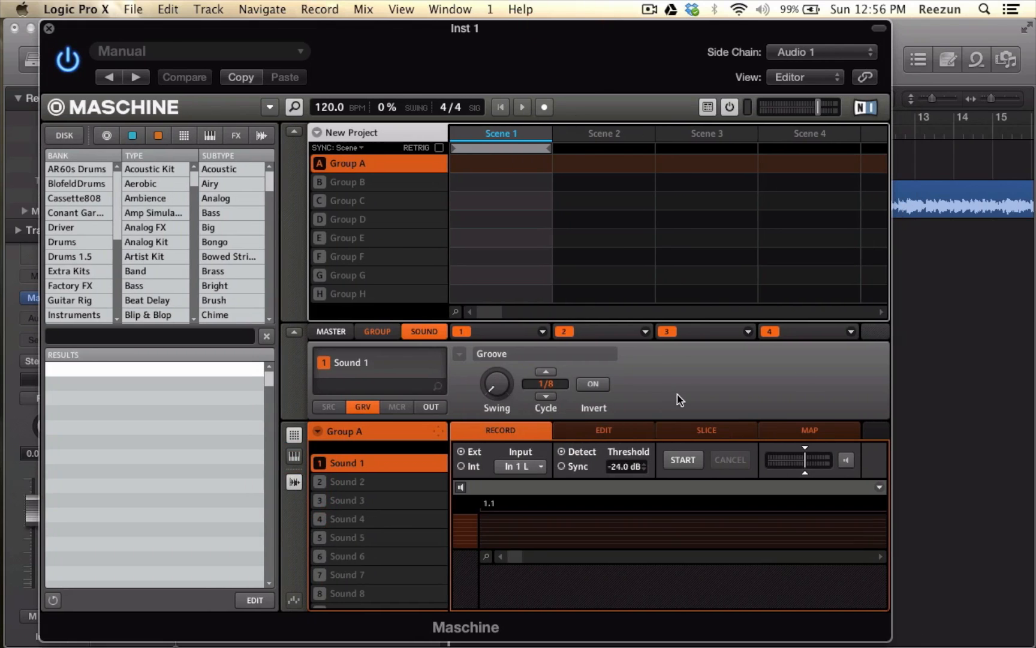
pyautogui.click(846, 463)
pyautogui.press('space')
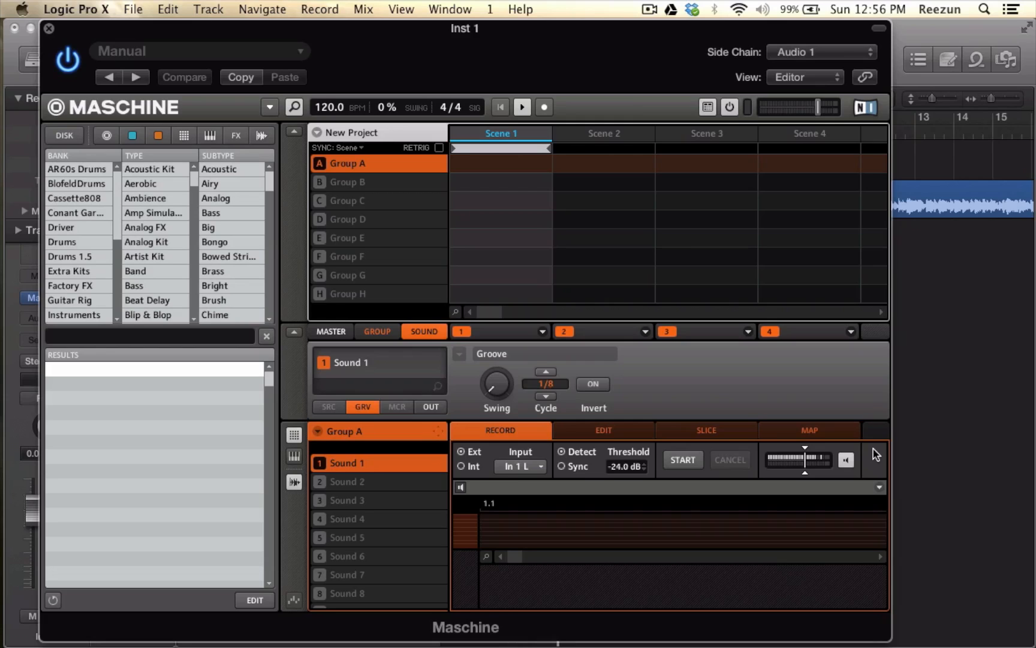
pyautogui.press('space')
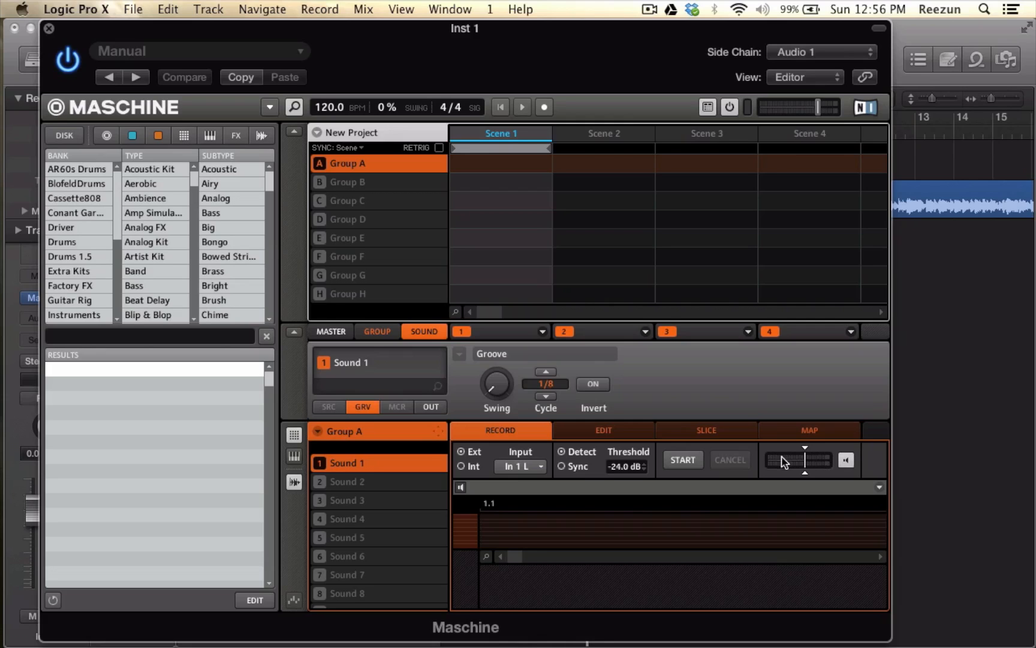
# - Set the sampler's recording input to In 1 L+R and briefly play the song to check both channels
pyautogui.click(532, 469)
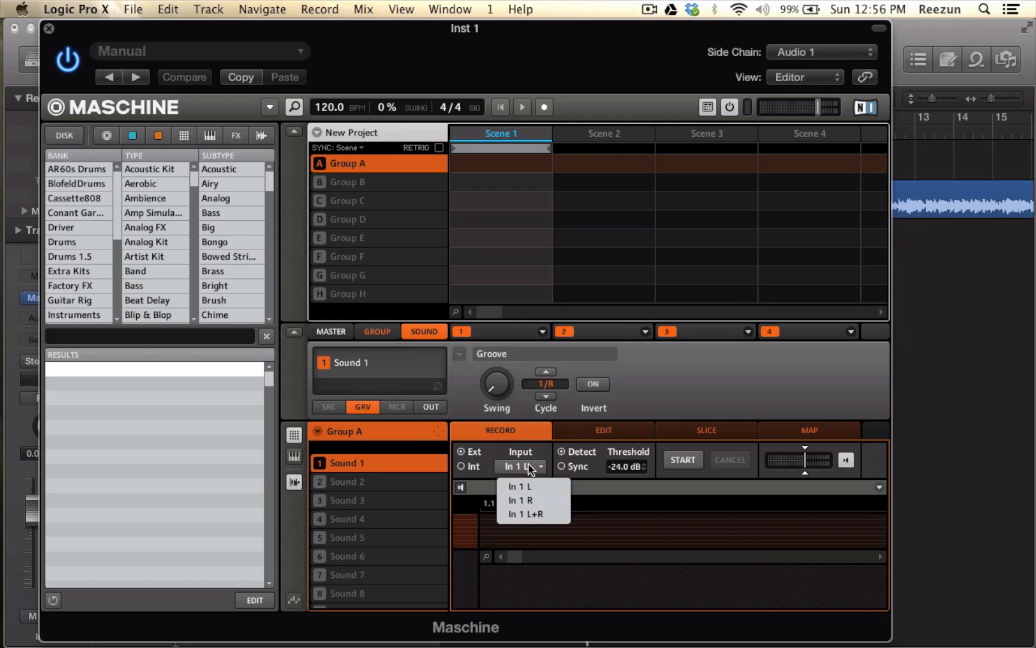
pyautogui.click(532, 515)
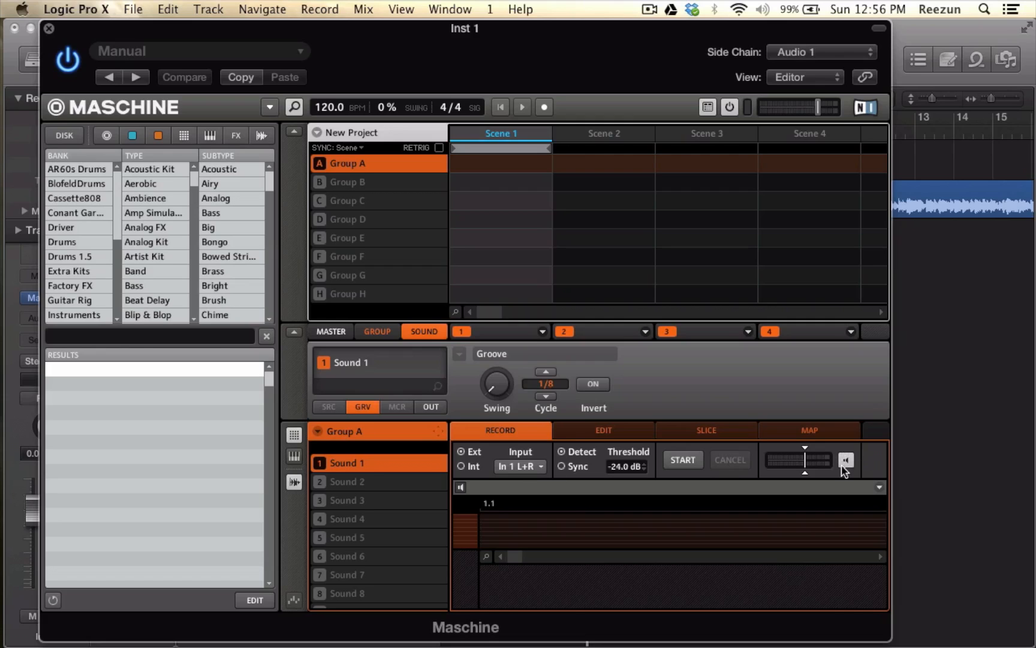
pyautogui.press('space')
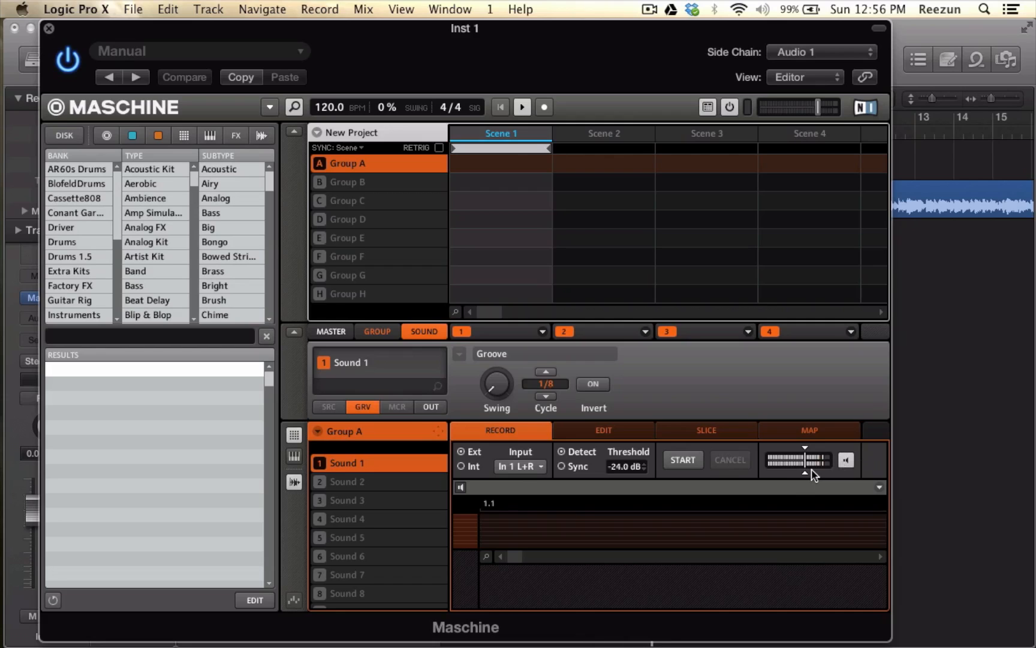
pyautogui.press('space')
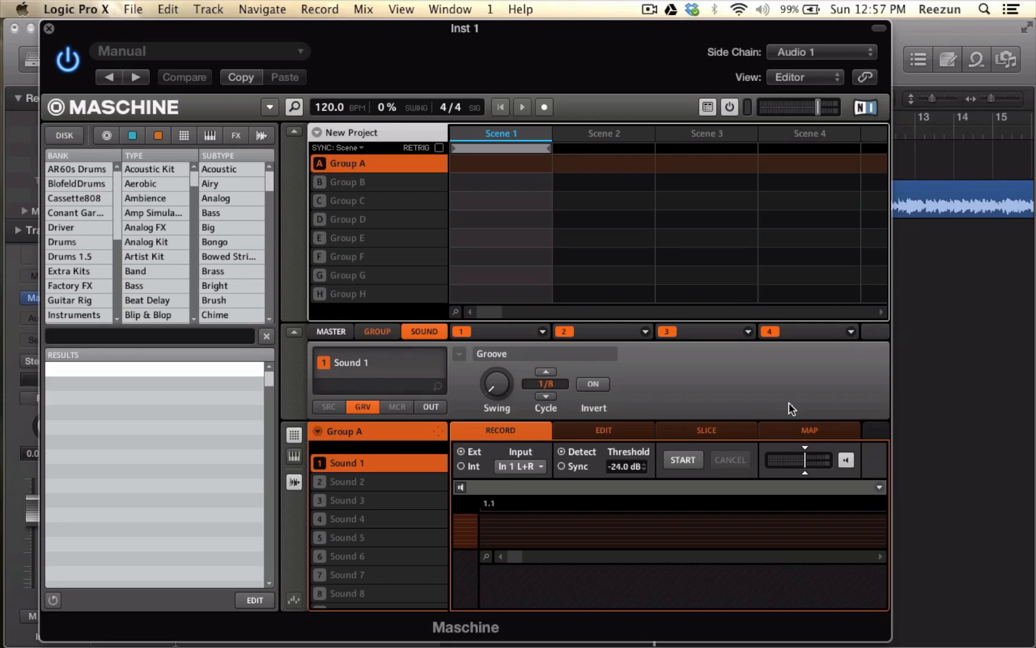
# - Record the Pokémon Theme Song into Sound 1 using threshold detection, following the playhead in the tracks and stopping playback past the song's end
pyautogui.click(682, 463)
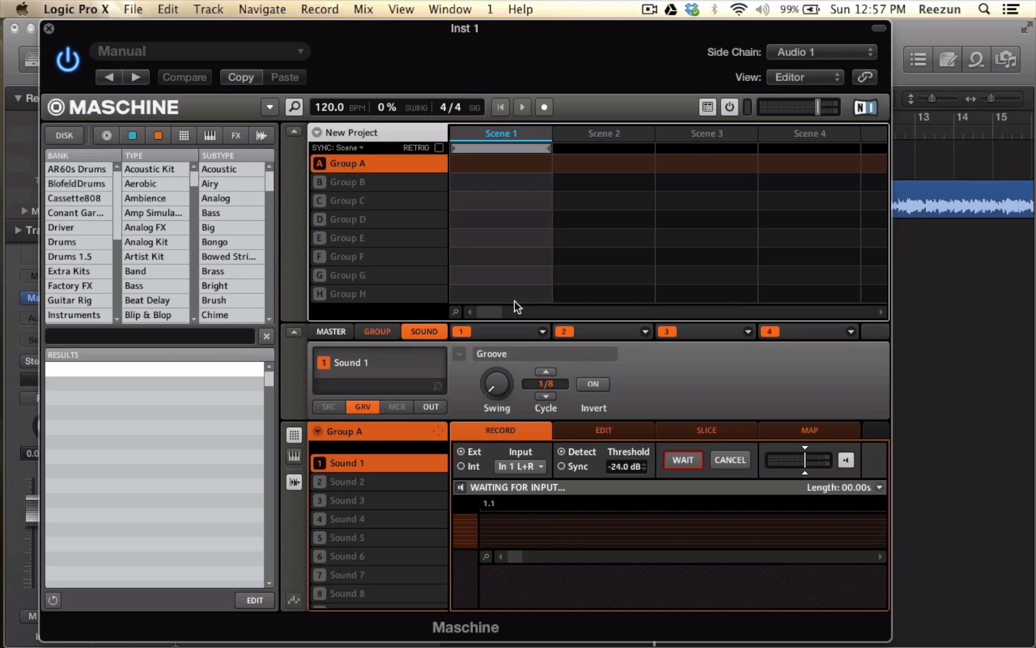
pyautogui.press('space')
pyautogui.moveTo(502, 28); pyautogui.dragTo(533, 288)
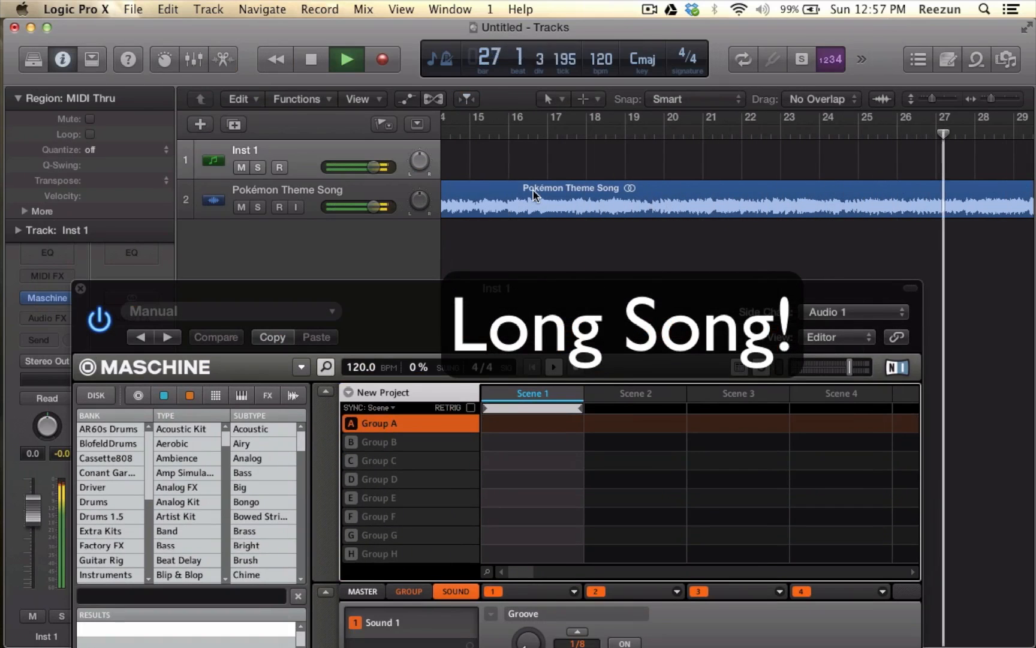
pyautogui.click(466, 99)
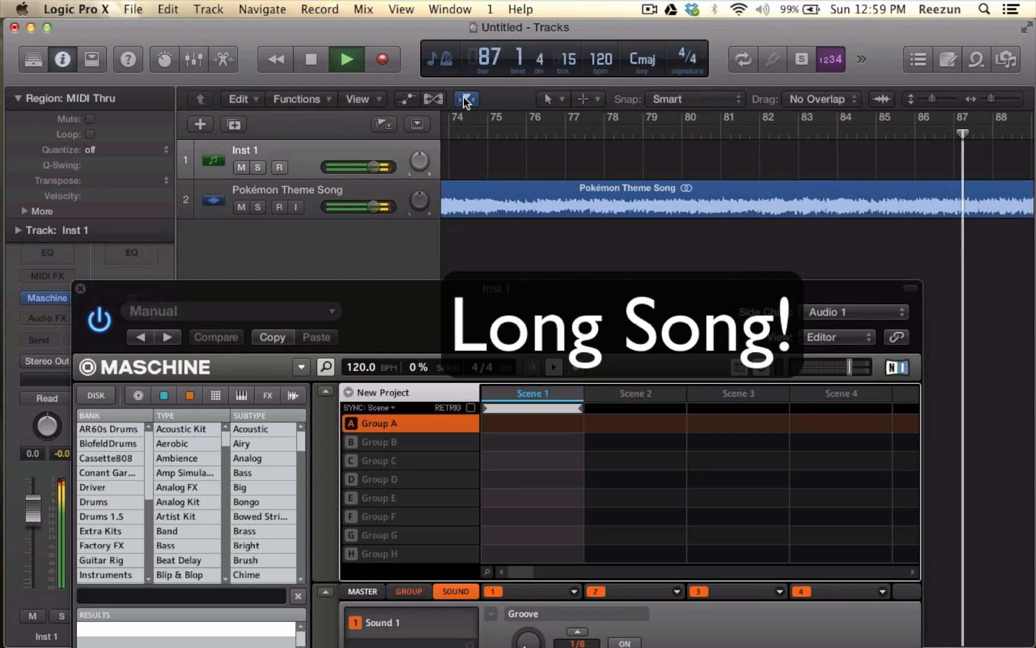
pyautogui.press('space')
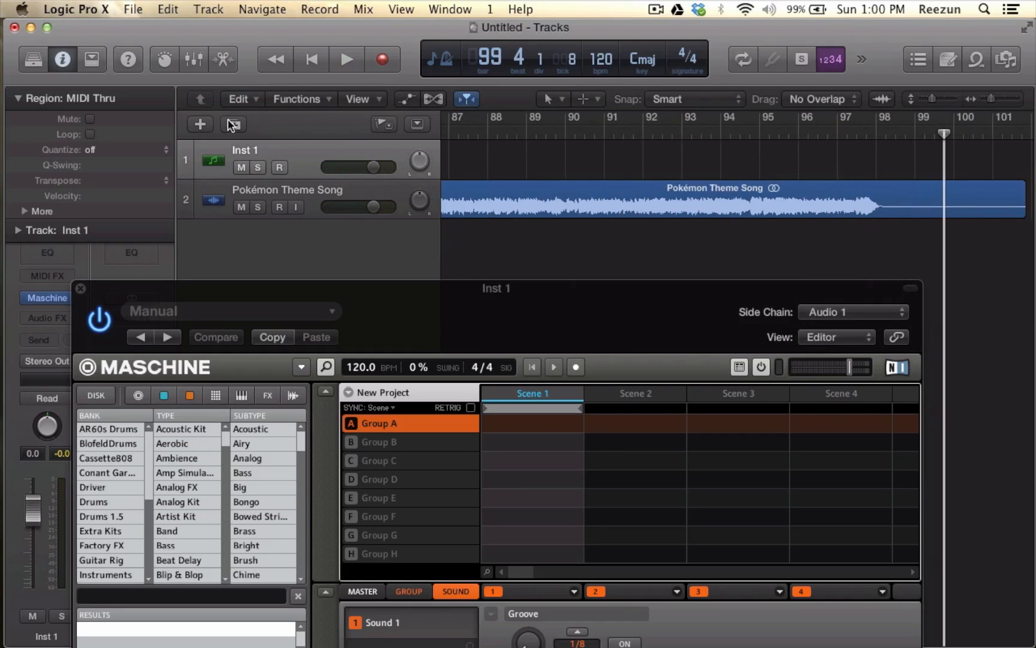
# - Examine the recorded sample in Maschine's slice and edit views, looking closely at its waveform around the one-minute mark
pyautogui.moveTo(360, 294); pyautogui.dragTo(348, 13)
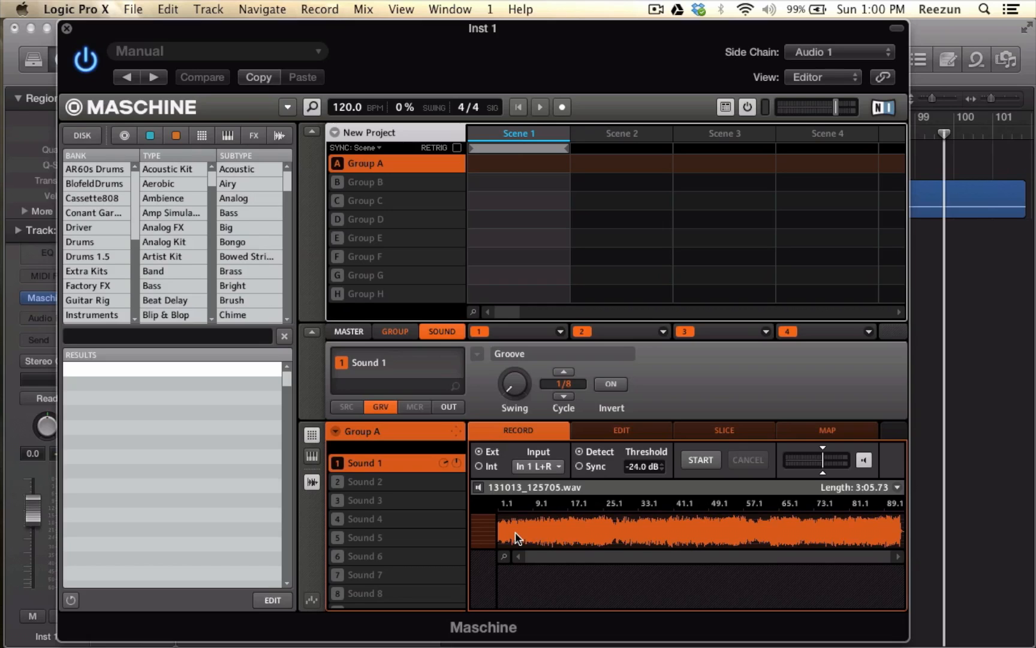
pyautogui.click(725, 432)
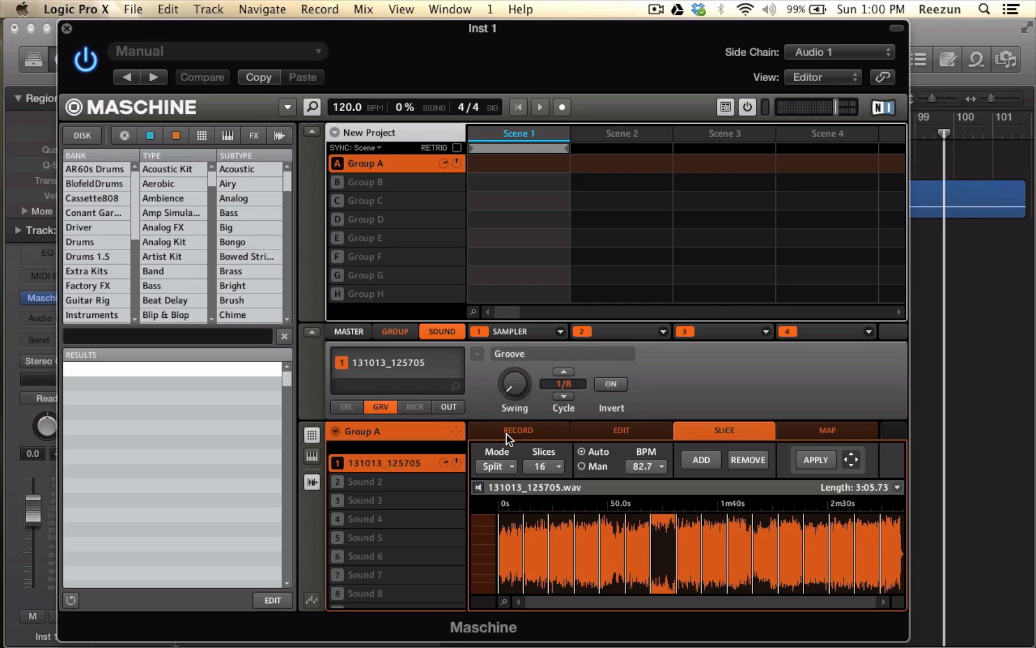
pyautogui.click(597, 441)
pyautogui.scroll(2, 566, 499)
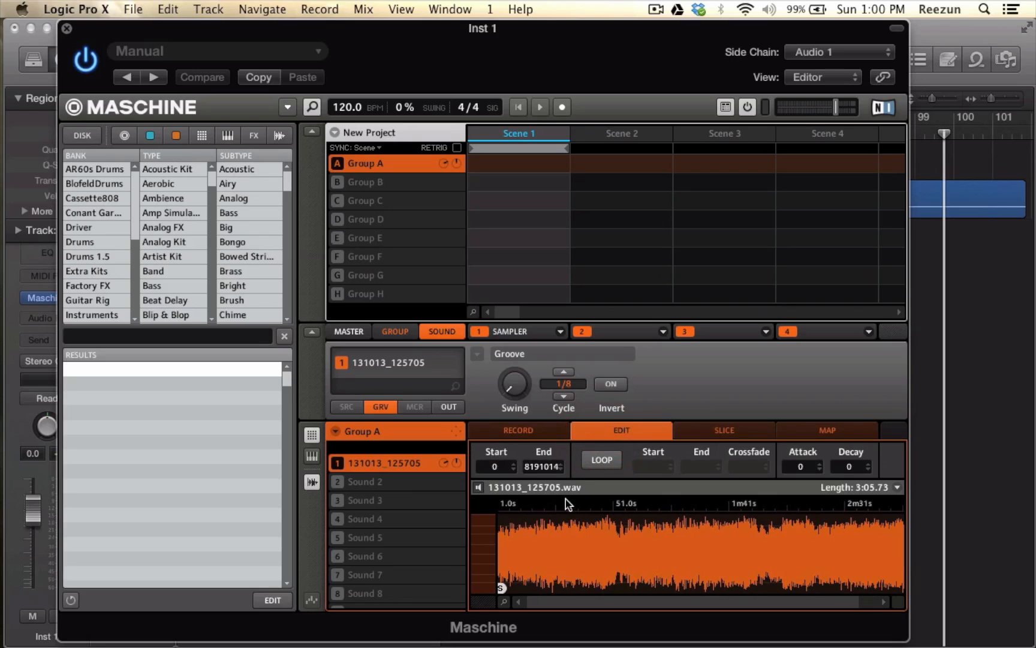
pyautogui.moveTo(589, 506); pyautogui.dragTo(589, 508)
pyautogui.scroll(10, 644, 509)
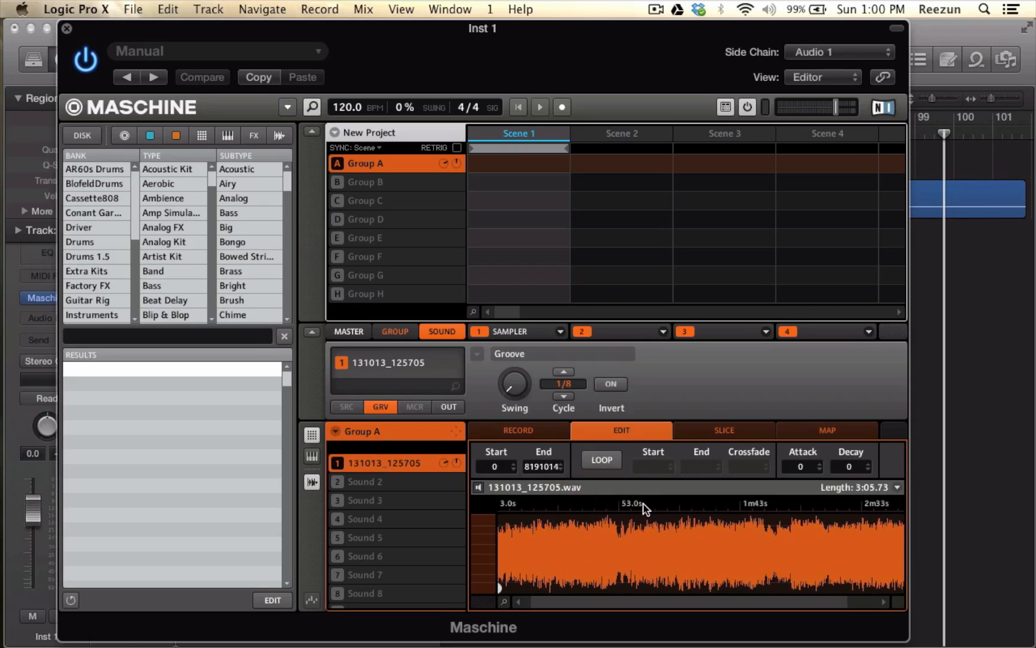
pyautogui.scroll(2, 645, 509)
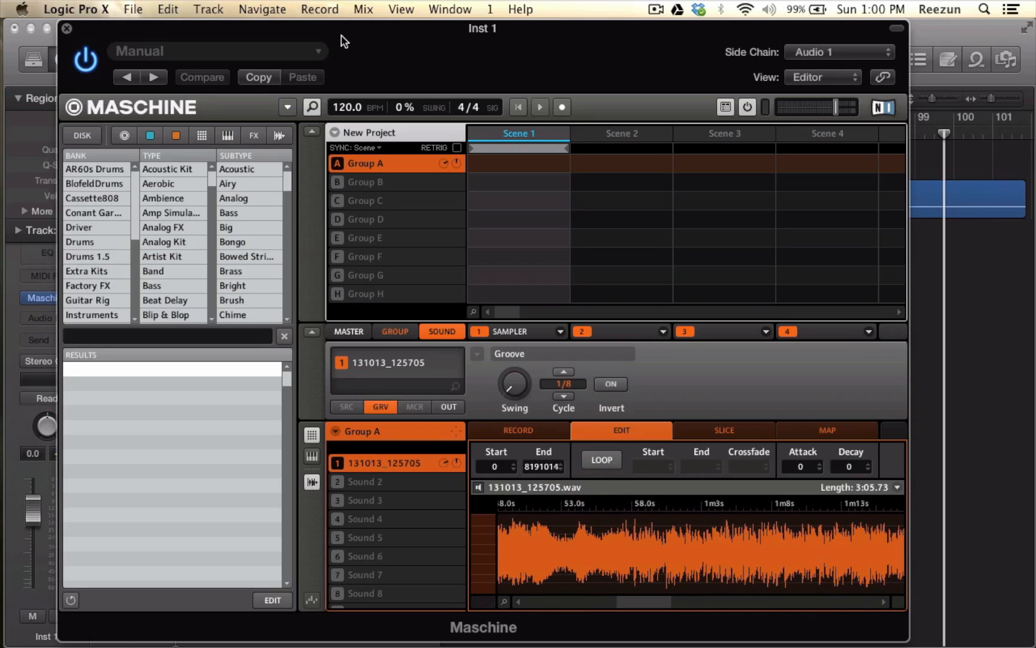
pyautogui.moveTo(338, 37); pyautogui.dragTo(478, 141)
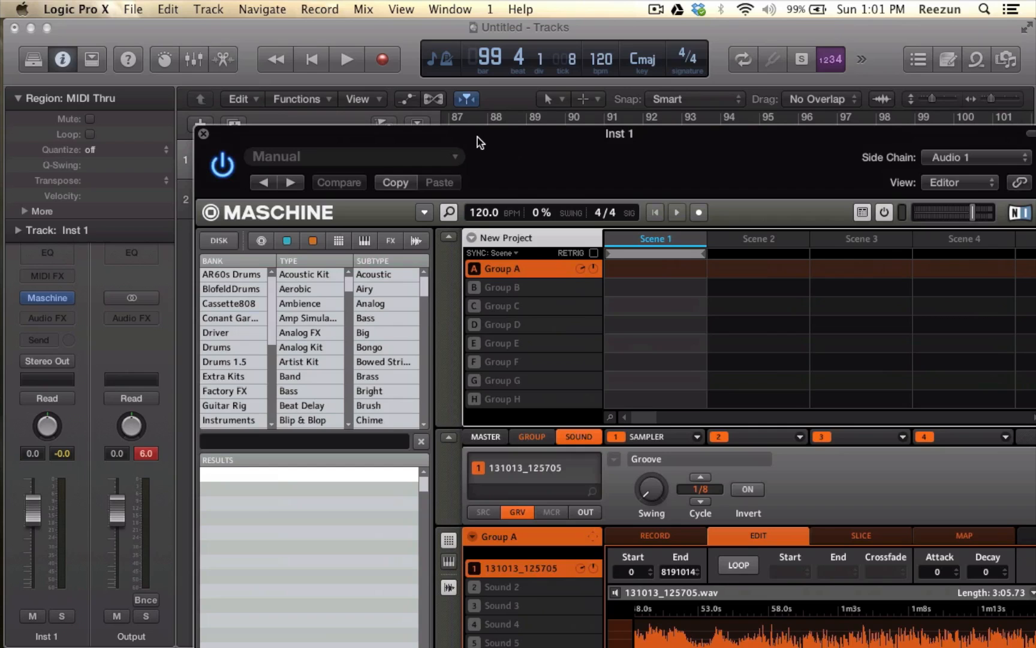
pyautogui.moveTo(480, 142); pyautogui.dragTo(448, 8)
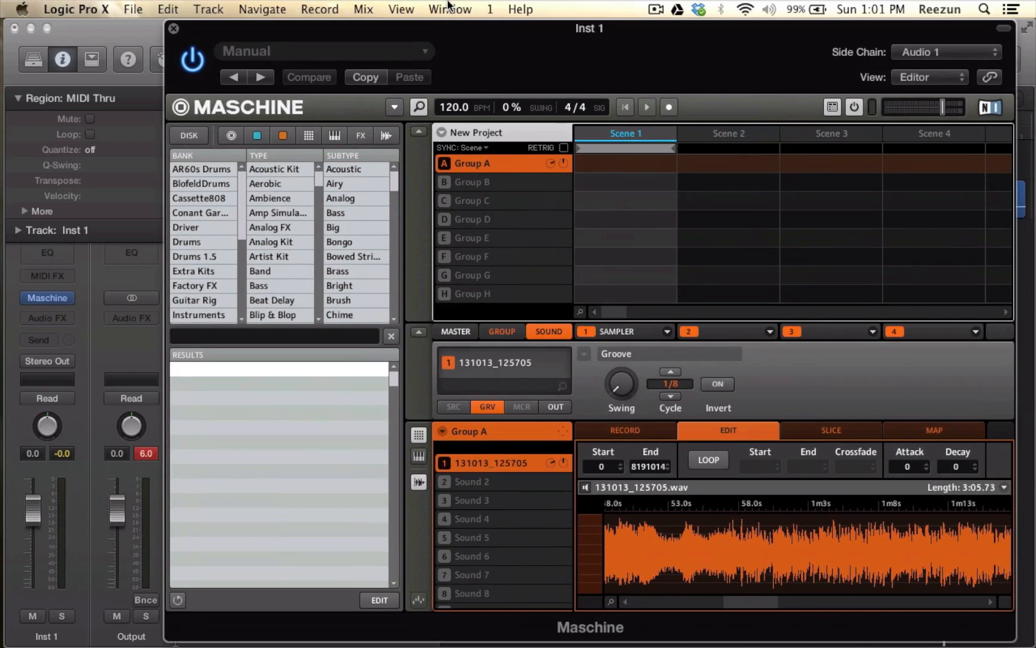